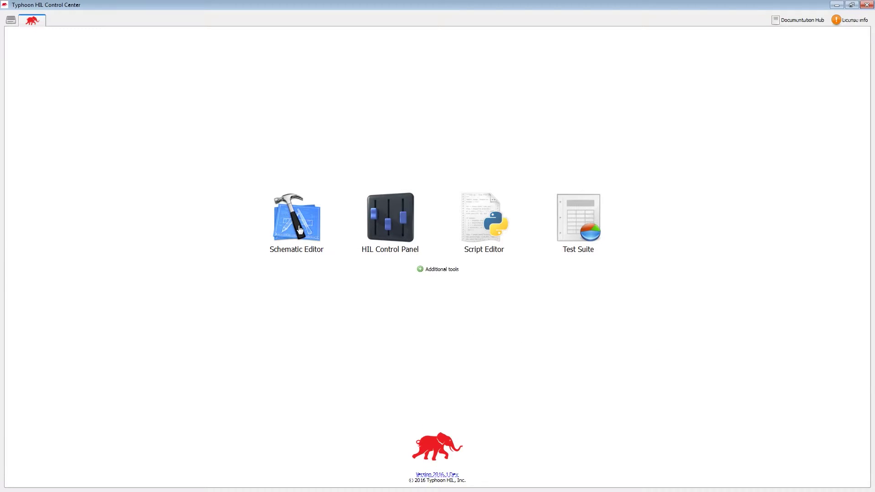
Step: Create a new HIL 402 schematic in the Schematic Editor
{"action": "left_click", "coordinate": [298, 227]}
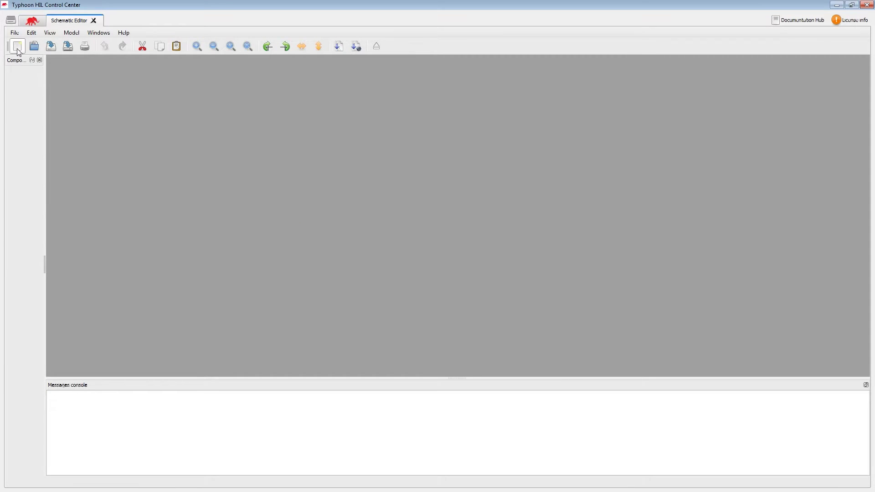
{"action": "left_click", "coordinate": [17, 45]}
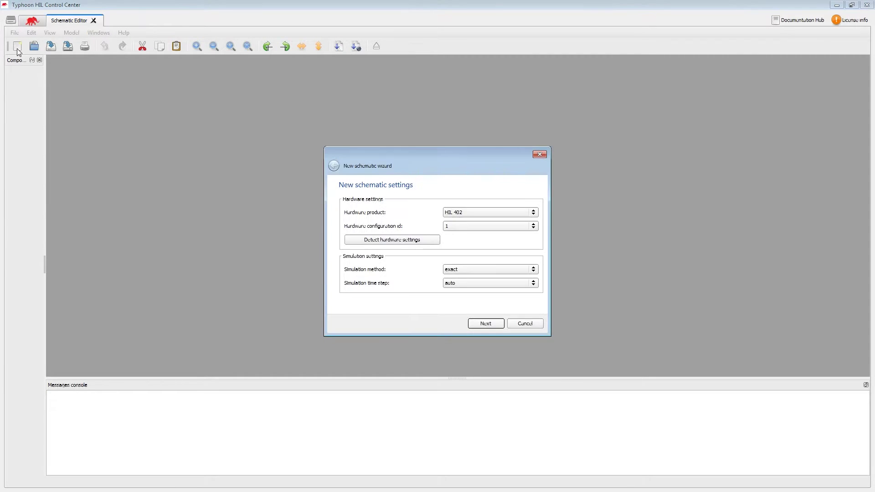
{"action": "left_click", "coordinate": [485, 323]}
{"action": "left_click", "coordinate": [485, 323]}
Step: Save the schematic as Boost Closed Loop, overwriting the existing file
{"action": "key", "text": "ctrl+shift+s"}
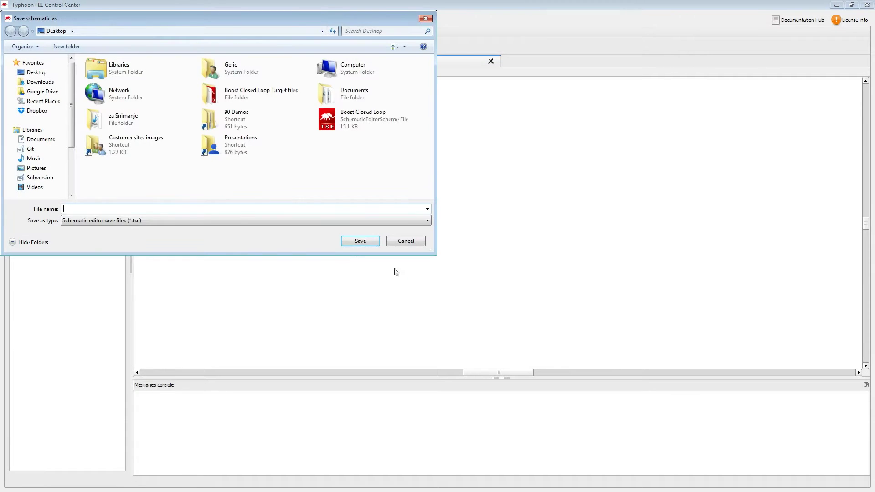
{"action": "left_click", "coordinate": [331, 122]}
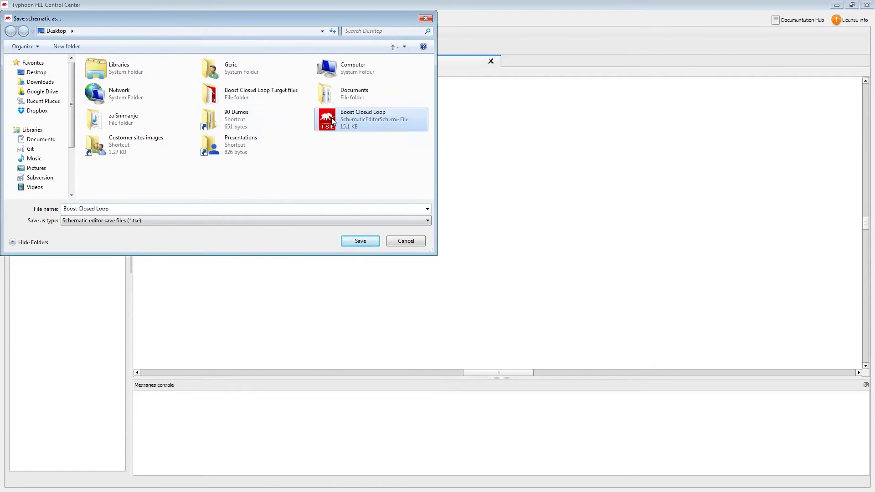
{"action": "left_click", "coordinate": [360, 241]}
{"action": "left_click", "coordinate": [461, 255]}
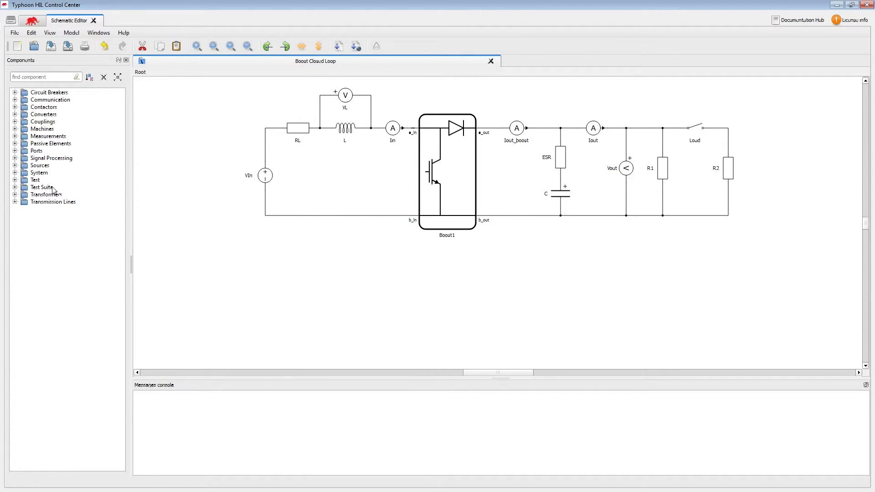
Step: Expand the Signal Processing group in the component library
{"action": "left_click", "coordinate": [15, 158]}
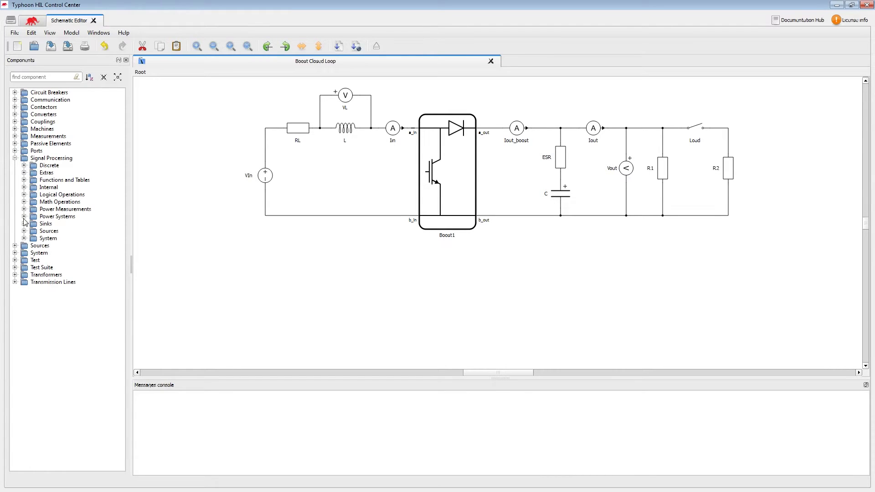
Step: Place a Math Operations Sum block below the circuit with Signs set to +-
{"action": "left_click", "coordinate": [23, 202]}
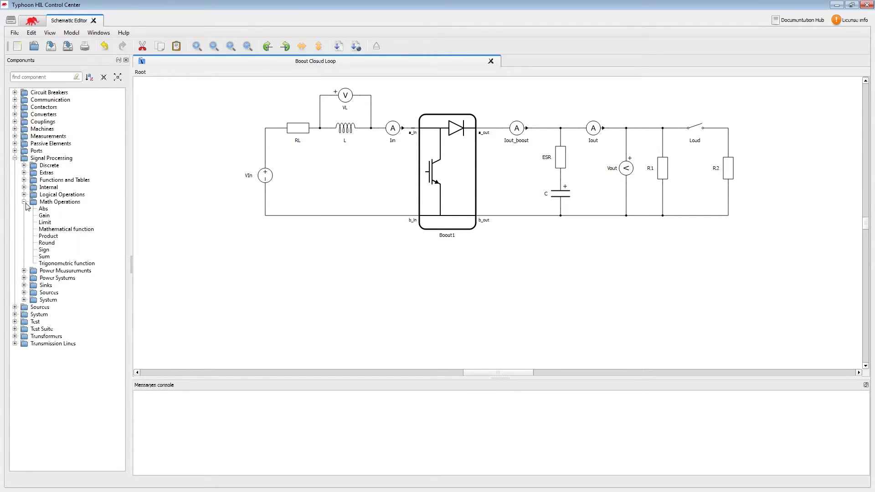
{"action": "left_click", "coordinate": [58, 258]}
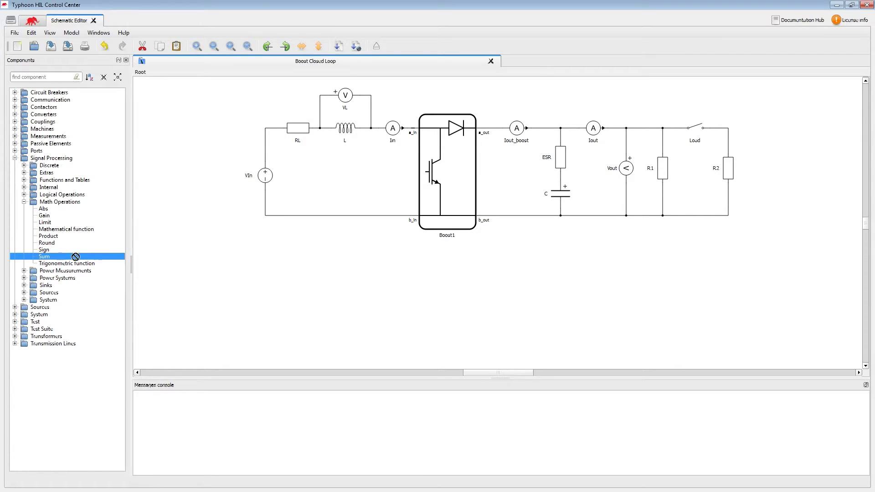
{"action": "left_click_drag", "start_coordinate": [58, 258], "coordinate": [273, 301]}
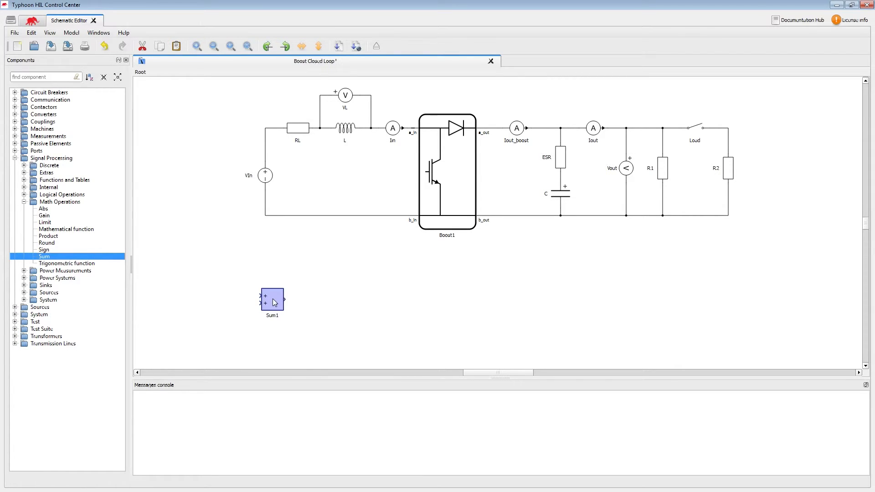
{"action": "double_click", "coordinate": [272, 301]}
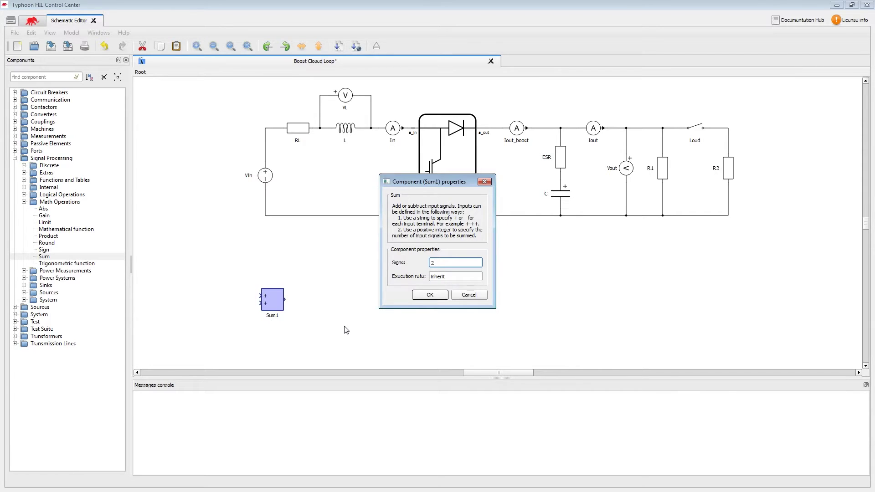
{"action": "key", "text": "BackSpace"}
{"action": "type", "text": "+-"}
{"action": "key", "text": "Return"}
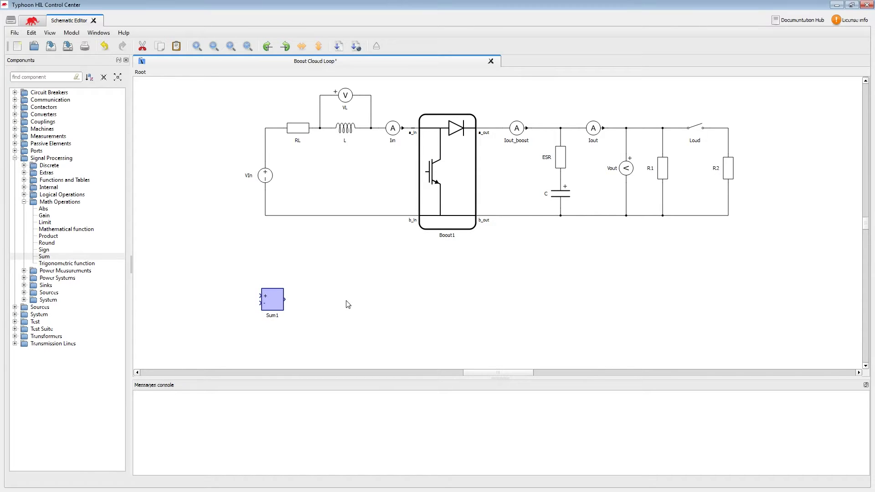
Step: Place a Control Panel Input left of Sum1 and name it Reference
{"action": "left_click", "coordinate": [352, 311]}
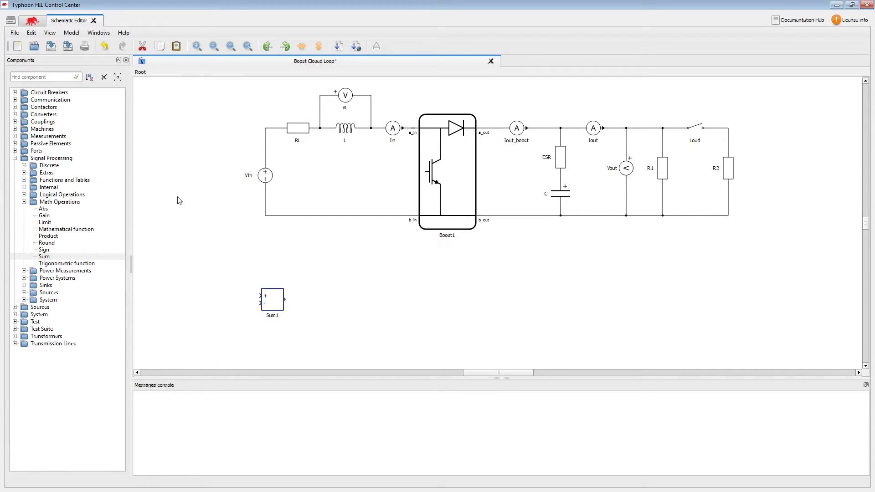
{"action": "left_click", "coordinate": [49, 76]}
{"action": "type", "text": "control"}
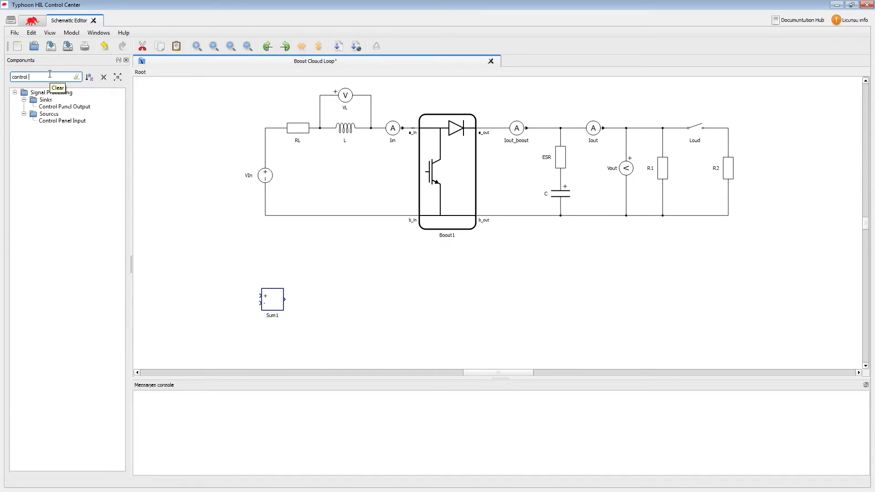
{"action": "left_click_drag", "start_coordinate": [51, 122], "coordinate": [203, 298]}
{"action": "double_click", "coordinate": [205, 308]}
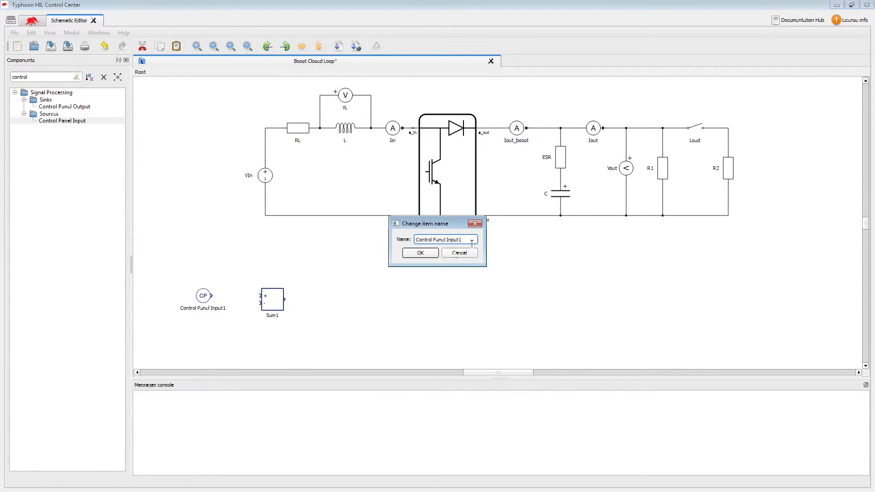
{"action": "type", "text": "Refere"}
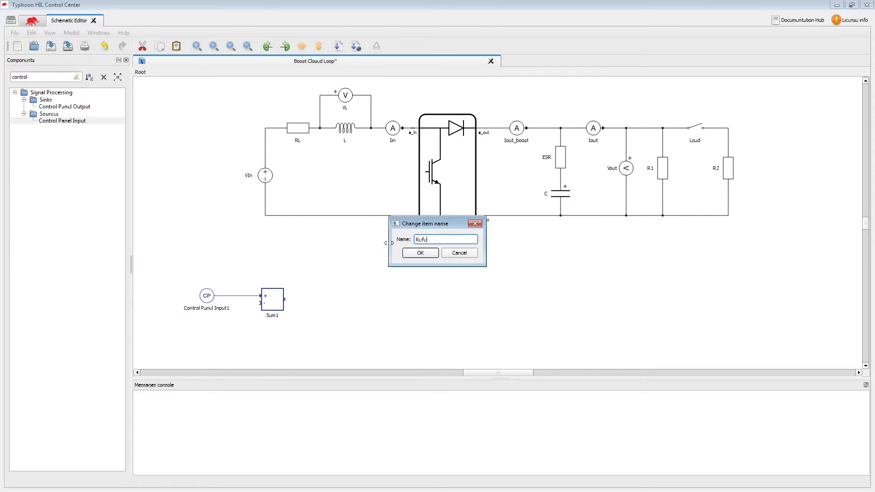
{"action": "type", "text": "nce"}
{"action": "key", "text": "Return"}
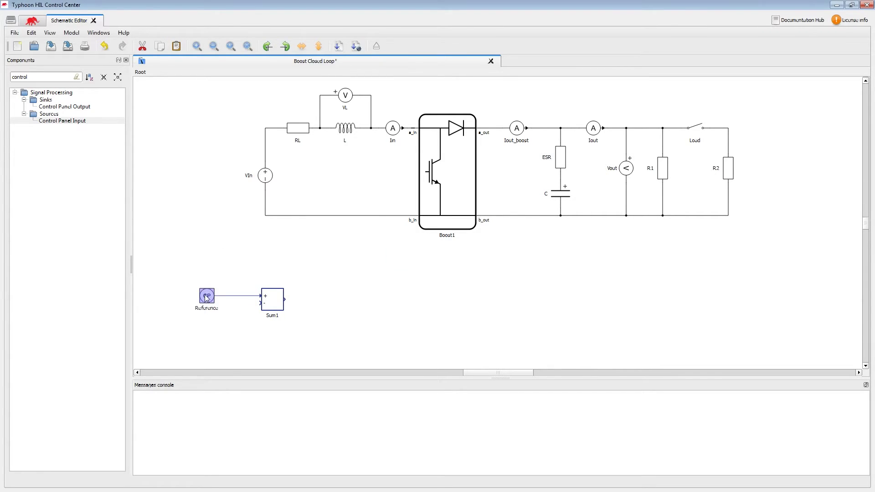
Step: Give Reference group Boost, range 0–100 and execution rate Ts
{"action": "double_click", "coordinate": [206, 296]}
{"action": "double_click", "coordinate": [451, 213]}
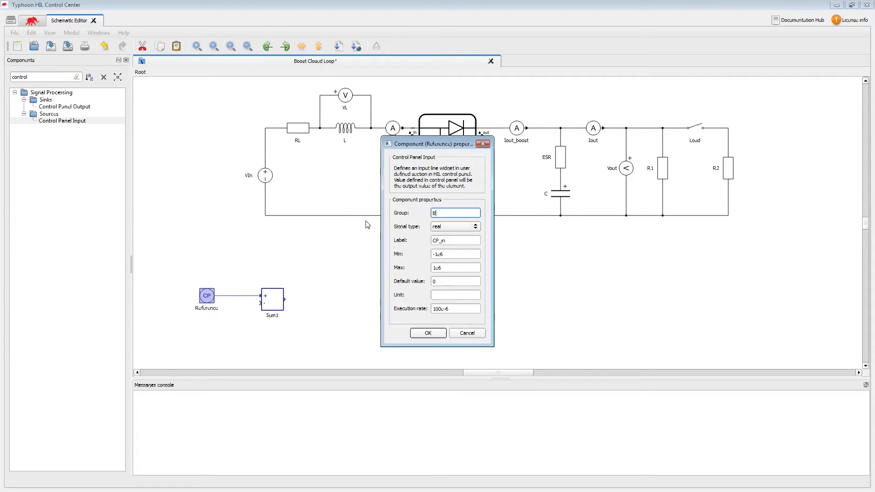
{"action": "type", "text": "Boost"}
{"action": "key", "text": "Tab"}
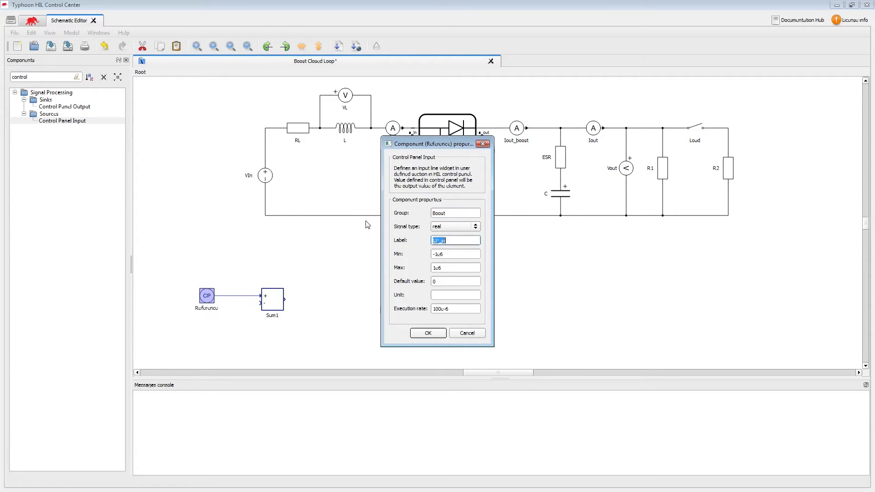
{"action": "type", "text": "Reference"}
{"action": "key", "text": "Tab"}
{"action": "type", "text": "0"}
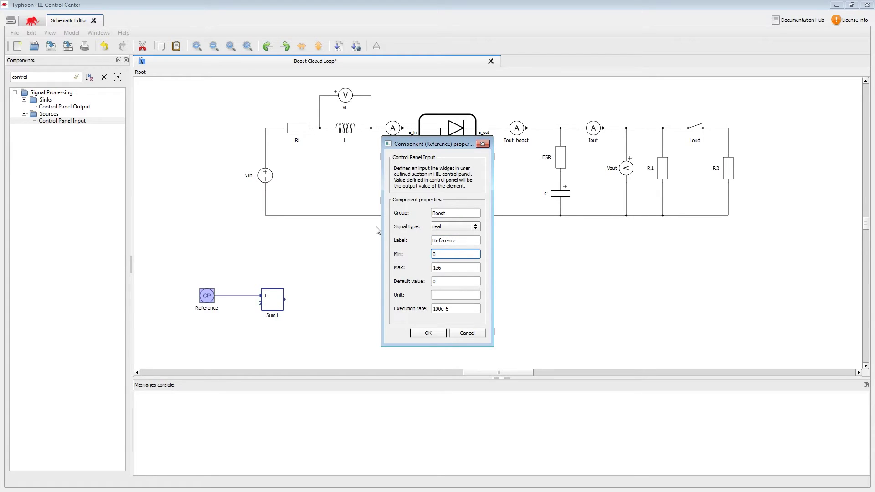
{"action": "key", "text": "Tab"}
{"action": "type", "text": "100"}
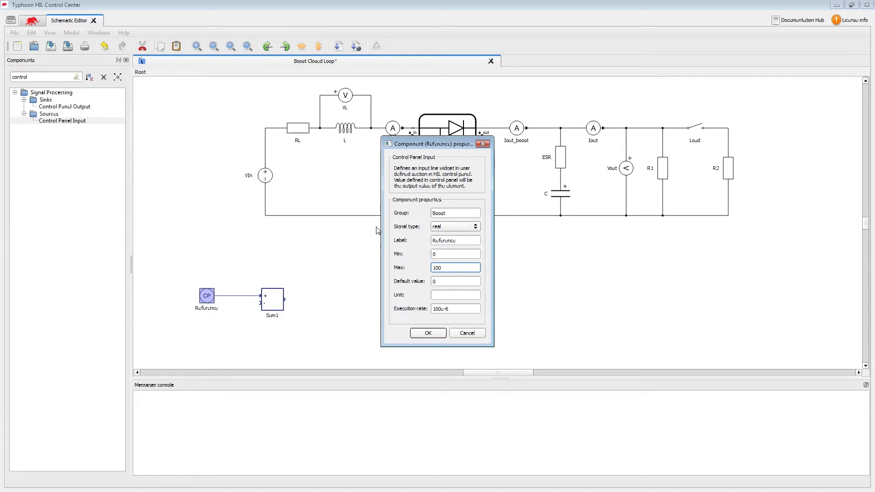
{"action": "key", "text": "Tab"}
{"action": "key", "text": "Tab"}
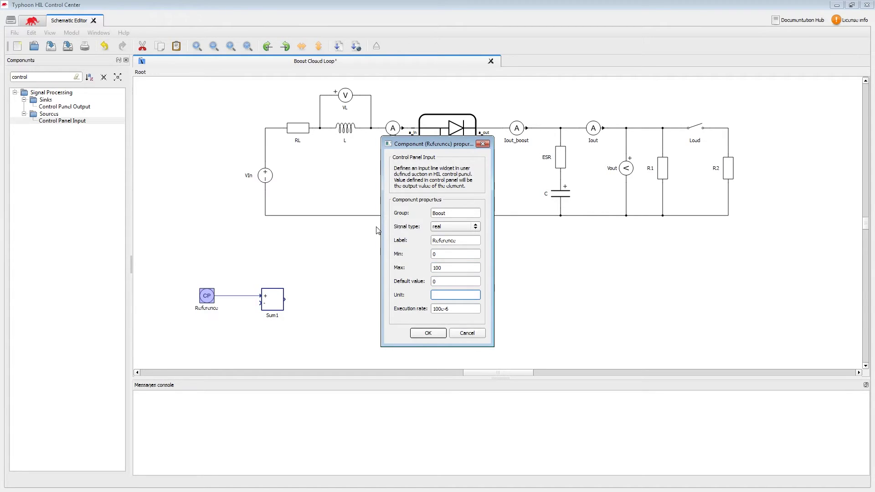
{"action": "key", "text": "Tab"}
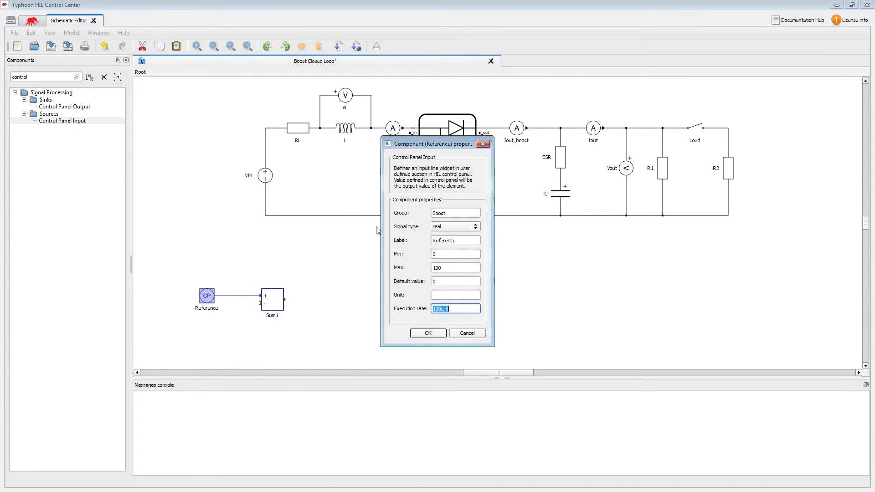
{"action": "type", "text": "Ts"}
{"action": "key", "text": "Return"}
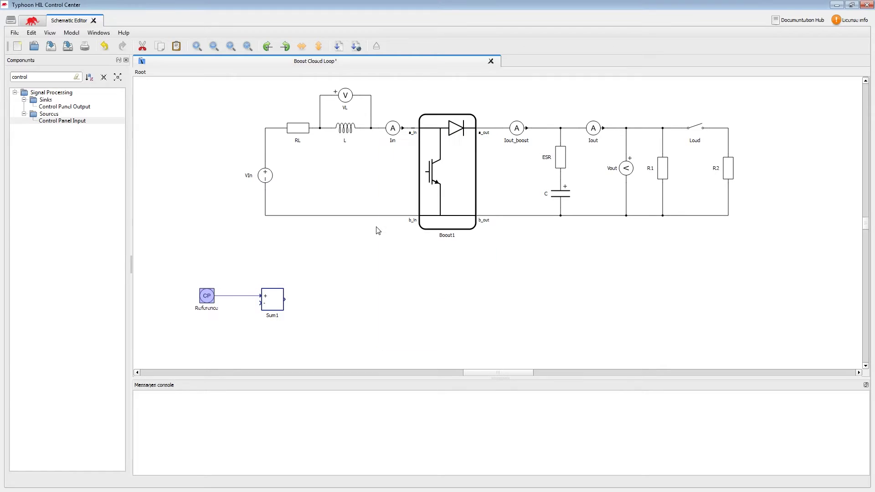
Step: Add the line Ts = 5e-6 below the imports in the model initialization code
{"action": "left_click", "coordinate": [171, 139]}
{"action": "left_click", "coordinate": [75, 33]}
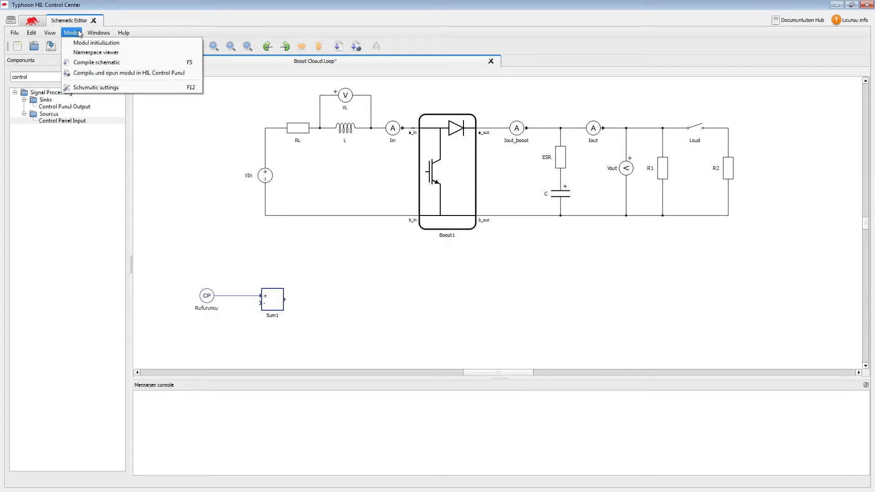
{"action": "left_click", "coordinate": [156, 46]}
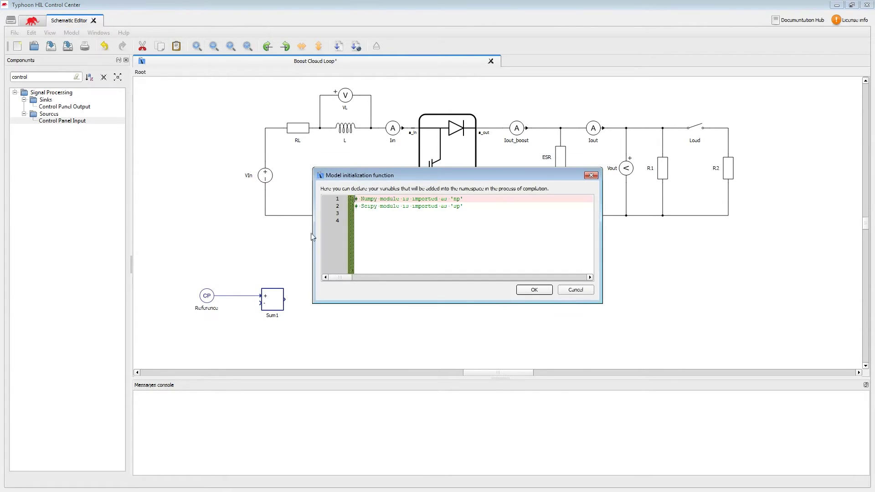
{"action": "left_click", "coordinate": [482, 205]}
{"action": "key", "text": "Return"}
{"action": "key", "text": "Return"}
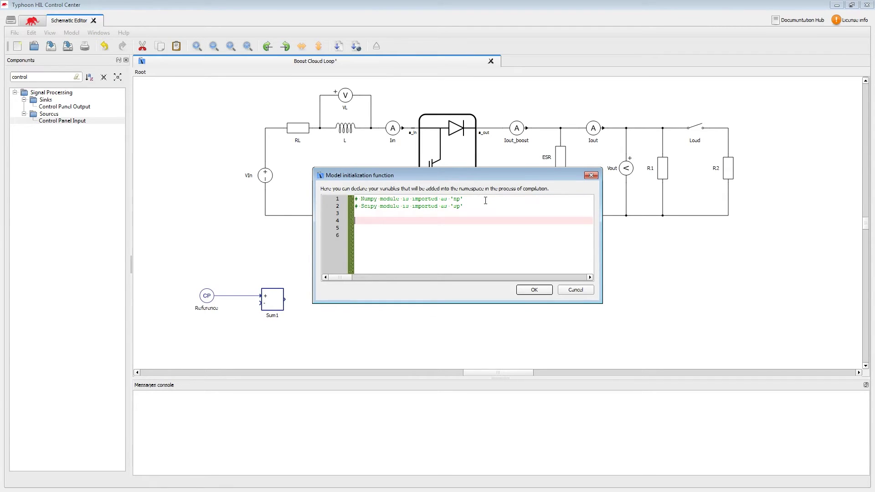
{"action": "type", "text": "s=5e-6"}
{"action": "left_click", "coordinate": [533, 290]}
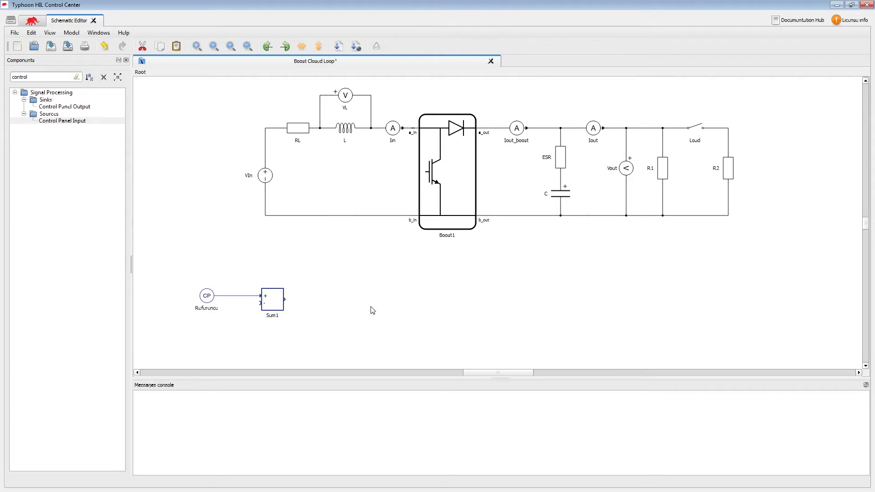
Step: Enable Vout's signal output at execution rate Ts
{"action": "double_click", "coordinate": [627, 168]}
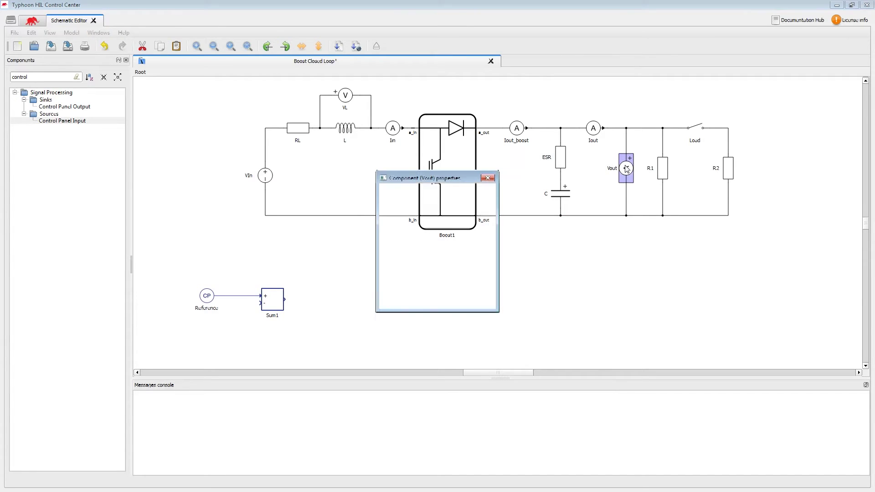
{"action": "left_click", "coordinate": [486, 217]}
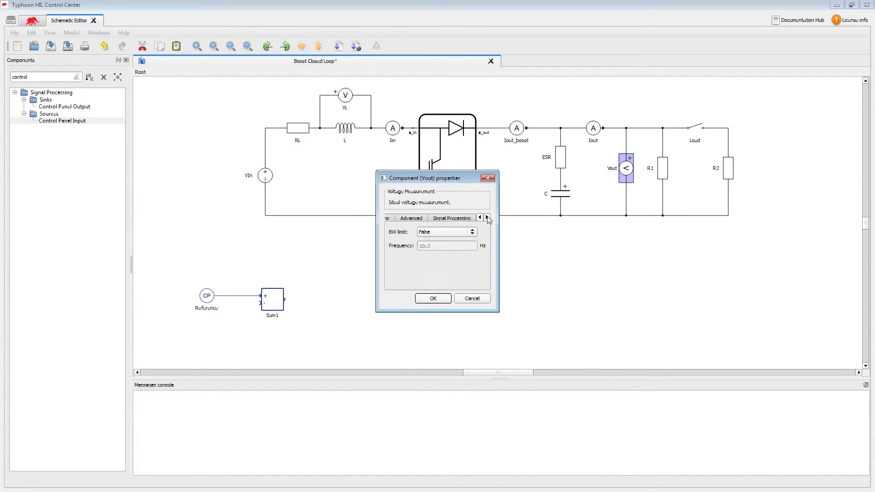
{"action": "left_click", "coordinate": [452, 218]}
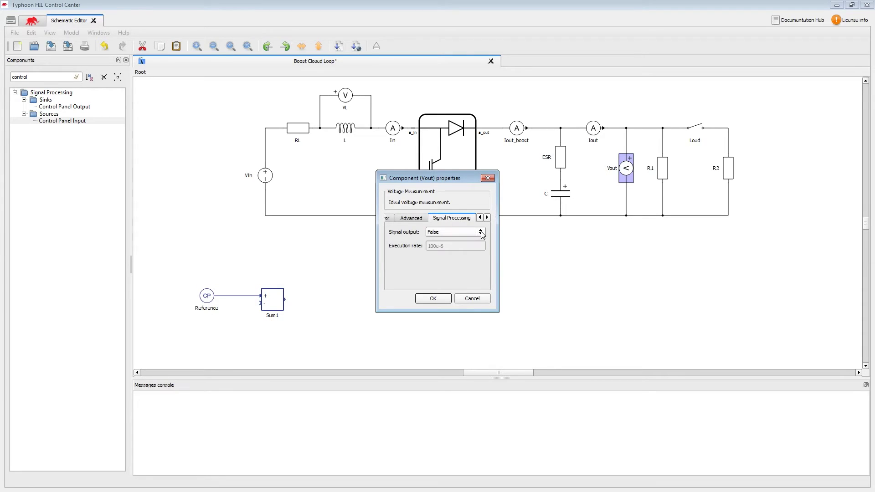
{"action": "left_click", "coordinate": [481, 232]}
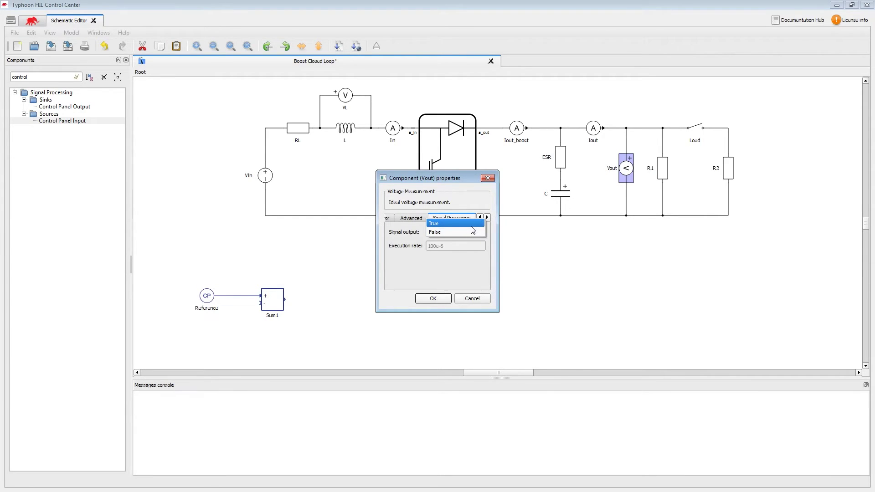
{"action": "left_click", "coordinate": [471, 225]}
{"action": "double_click", "coordinate": [454, 245]}
{"action": "type", "text": "Ts"}
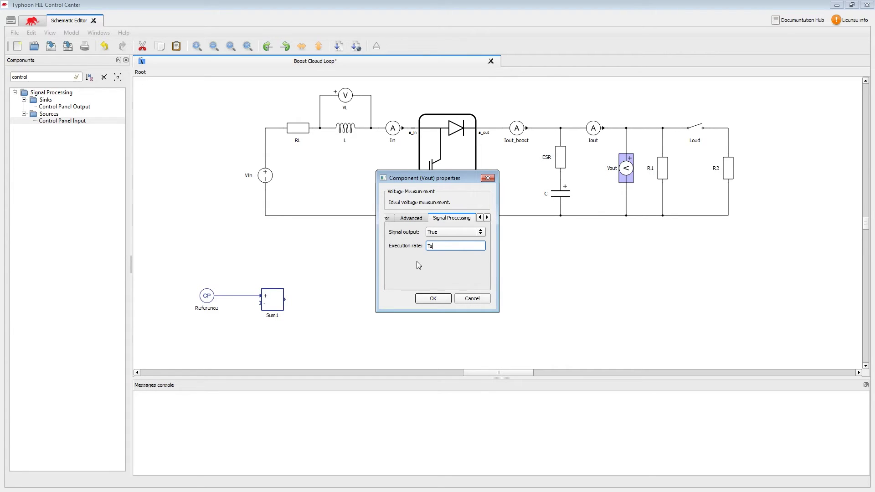
{"action": "key", "text": "Return"}
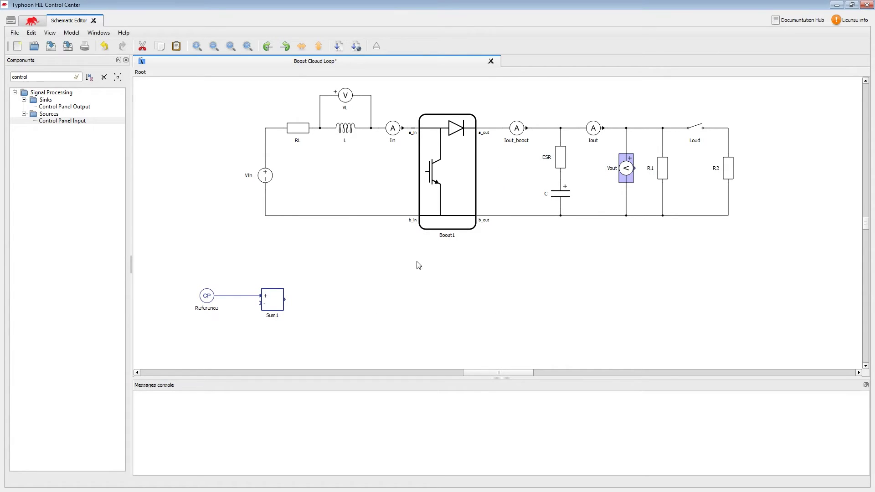
Step: Wire Vout into Sum1's negative input and lower the wire's horizontal run
{"action": "mouse_move", "coordinate": [634, 168]}
{"action": "left_mouse_down"}
{"action": "mouse_move", "coordinate": [379, 360]}
{"action": "mouse_move", "coordinate": [261, 304]}
{"action": "left_mouse_up"}
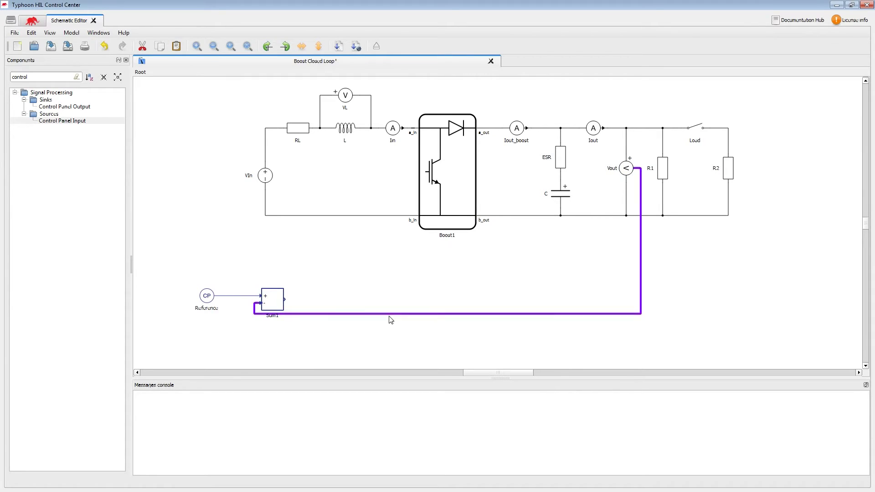
{"action": "left_click_drag", "start_coordinate": [389, 315], "coordinate": [397, 352]}
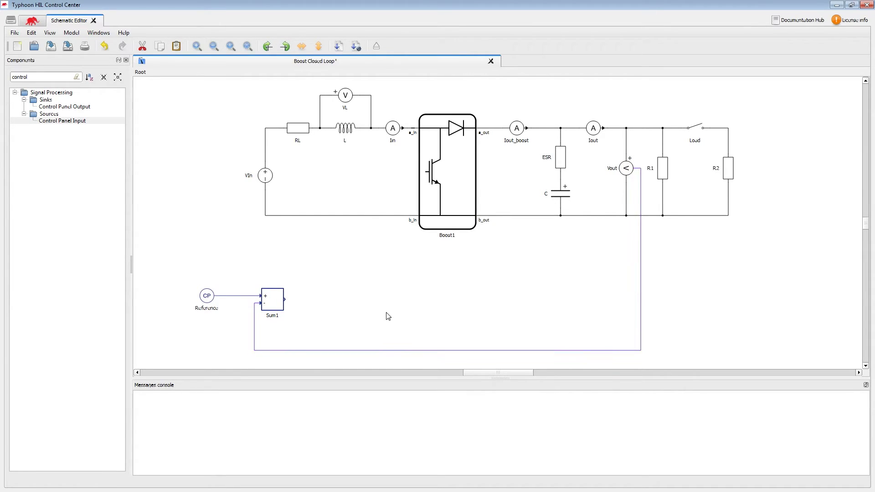
{"action": "double_click", "coordinate": [31, 77]}
{"action": "type", "text": "pid"}
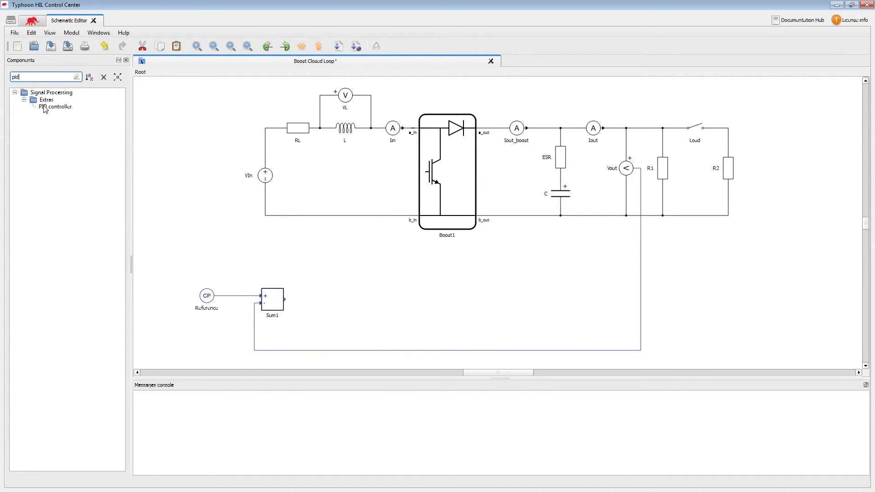
{"action": "left_click_drag", "start_coordinate": [54, 107], "coordinate": [320, 301]}
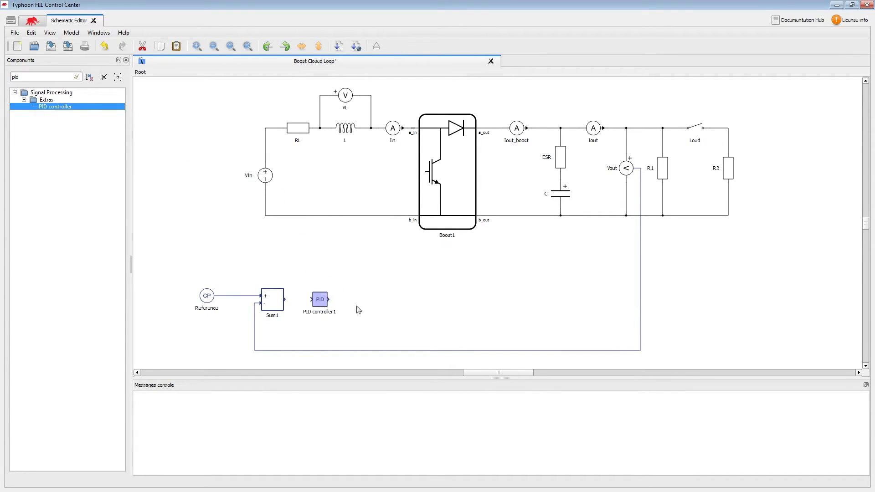
{"action": "double_click", "coordinate": [320, 302]}
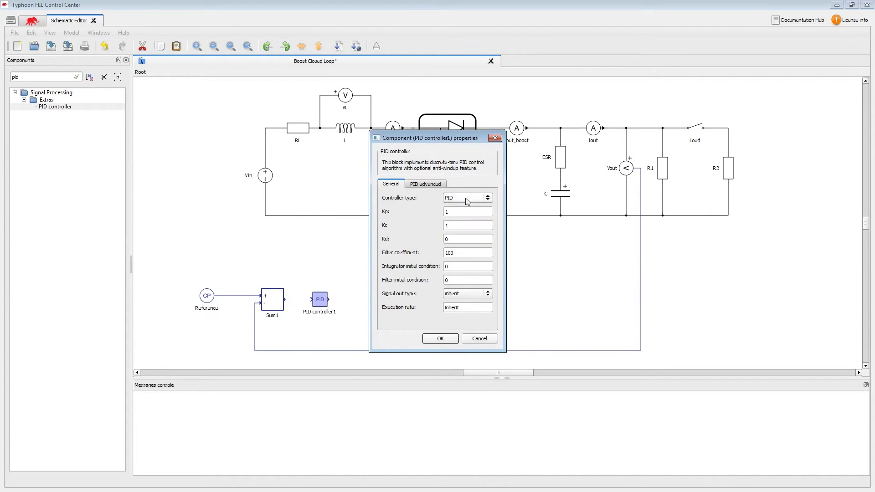
{"action": "left_click", "coordinate": [467, 197]}
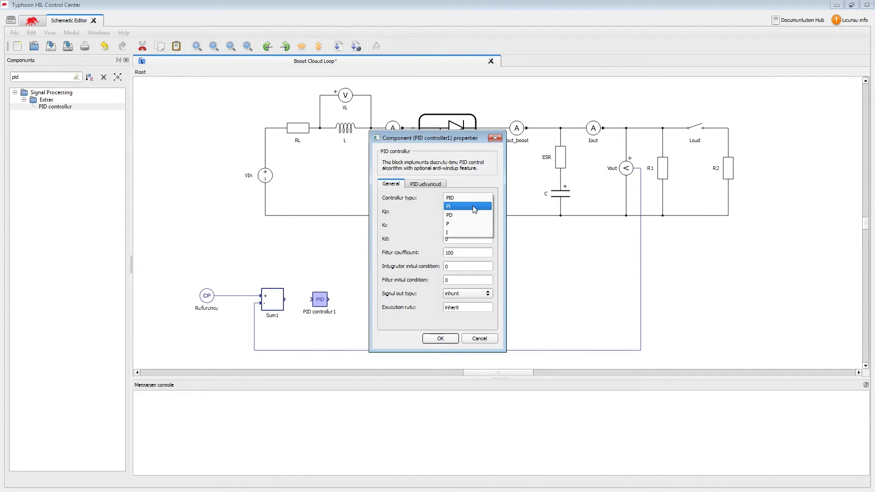
{"action": "left_click", "coordinate": [470, 208]}
{"action": "left_click", "coordinate": [440, 338]}
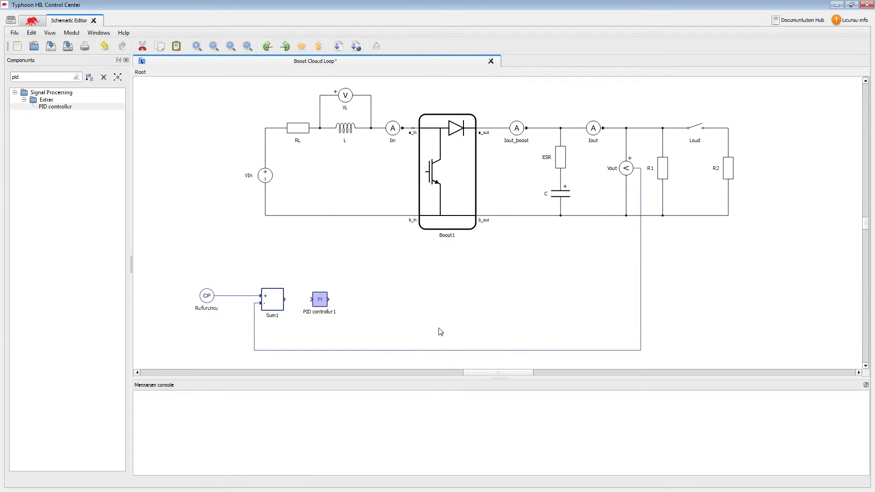
{"action": "key", "text": "Delete"}
{"action": "left_click_drag", "start_coordinate": [50, 78], "coordinate": [5, 84]}
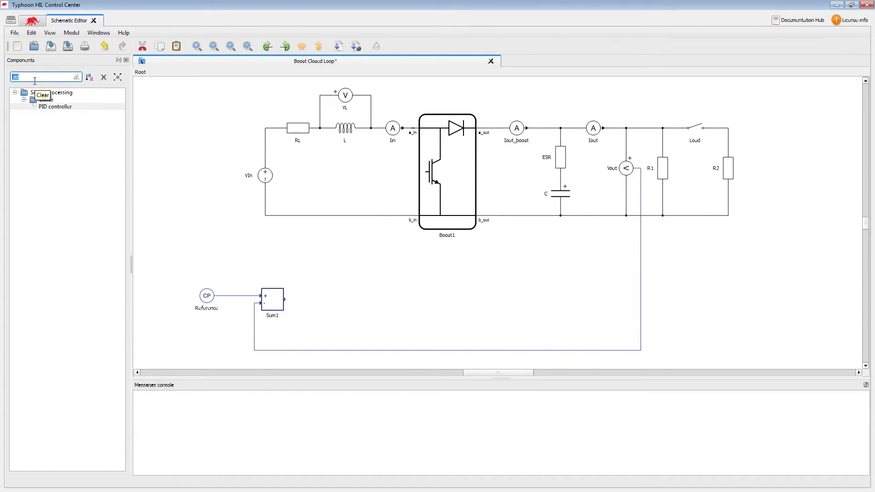
{"action": "type", "text": "gain"}
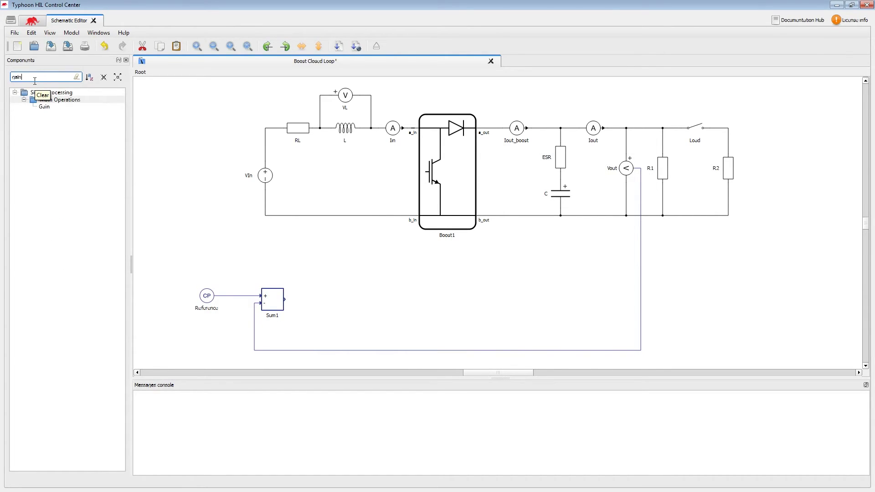
Step: Place two stacked Gain blocks and rename them P and I
{"action": "left_click", "coordinate": [44, 107]}
{"action": "left_click", "coordinate": [336, 272]}
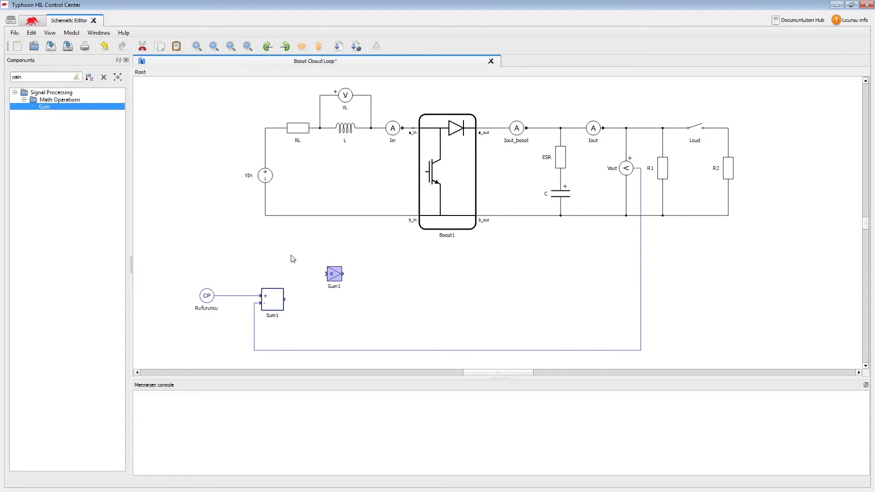
{"action": "left_click", "coordinate": [68, 109]}
{"action": "left_click", "coordinate": [334, 328]}
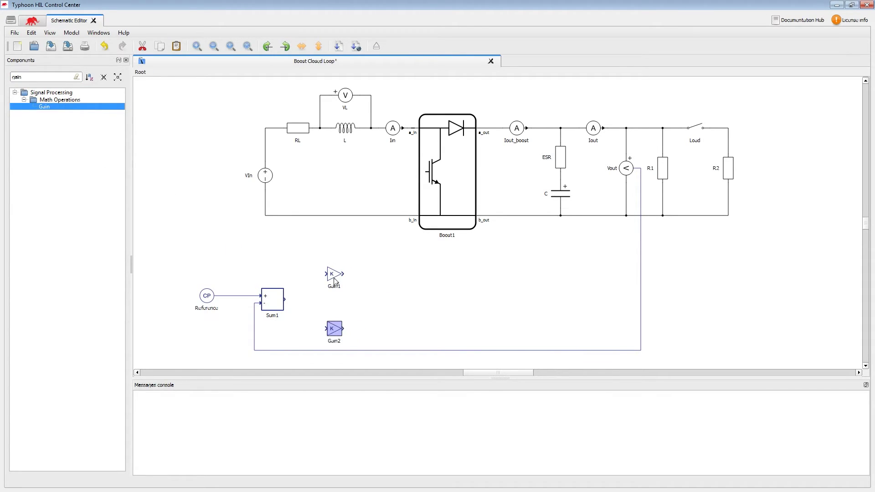
{"action": "double_click", "coordinate": [335, 280]}
{"action": "key", "text": "ctrl+a"}
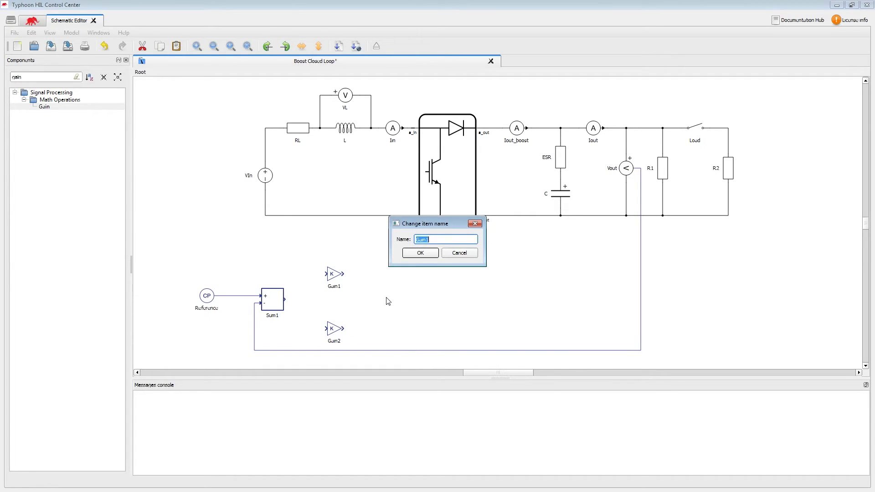
{"action": "type", "text": "P"}
{"action": "key", "text": "Return"}
{"action": "double_click", "coordinate": [336, 340]}
{"action": "type", "text": "I"}
{"action": "key", "text": "Return"}
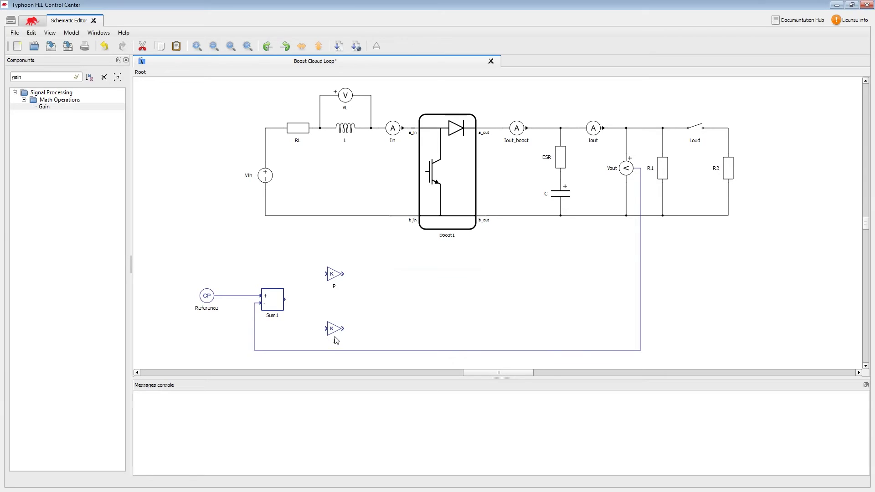
Step: Set P's gain to 0.6*0.01, confirm I's settings, and wire Sum1's output to both
{"action": "double_click", "coordinate": [335, 276]}
{"action": "type", "text": "0.6*0.01"}
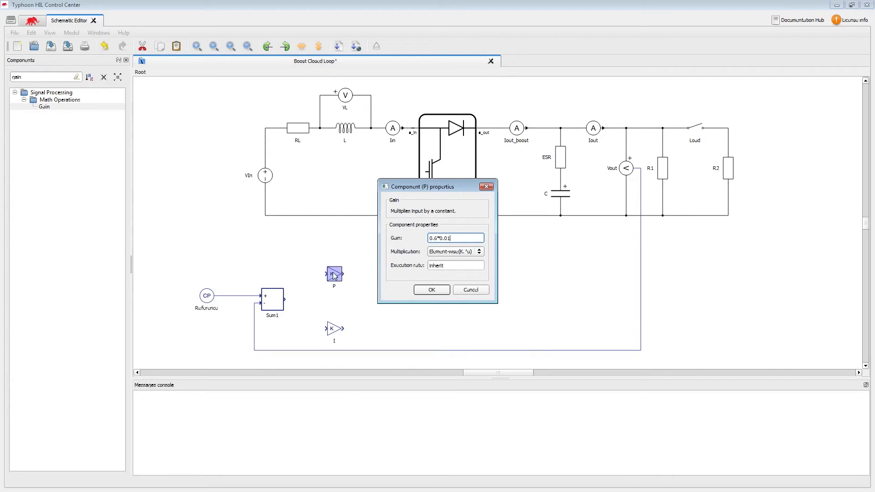
{"action": "key", "text": "Return"}
{"action": "double_click", "coordinate": [334, 330]}
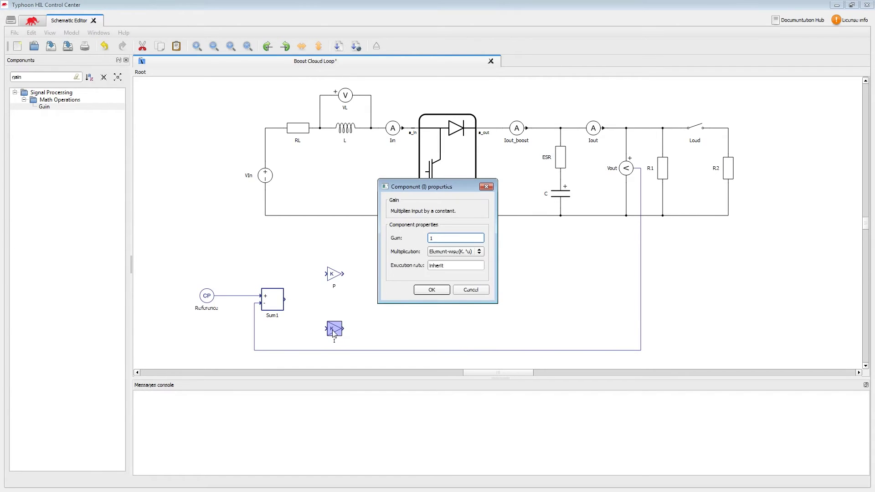
{"action": "left_click", "coordinate": [431, 290]}
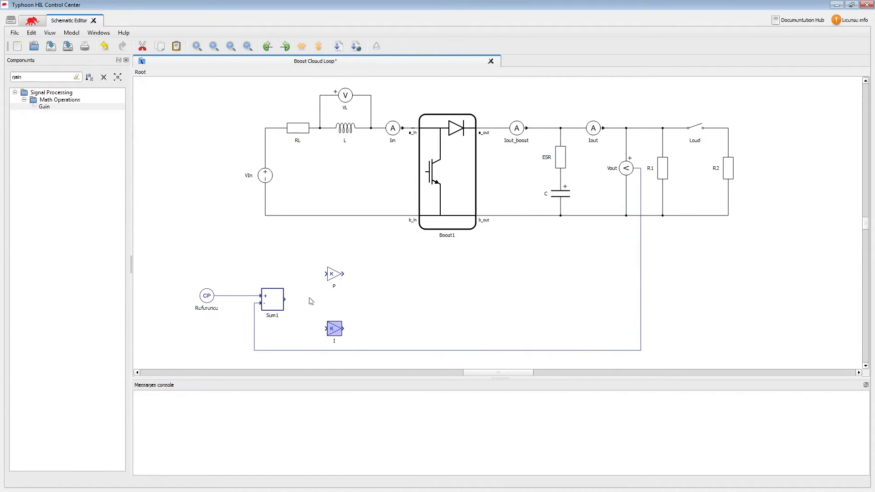
{"action": "mouse_move", "coordinate": [285, 299]}
{"action": "left_mouse_down"}
{"action": "mouse_move", "coordinate": [327, 275]}
{"action": "mouse_move", "coordinate": [327, 329]}
{"action": "left_mouse_up"}
Step: Add Integrator1 to the right of the I gain
{"action": "left_click", "coordinate": [41, 77]}
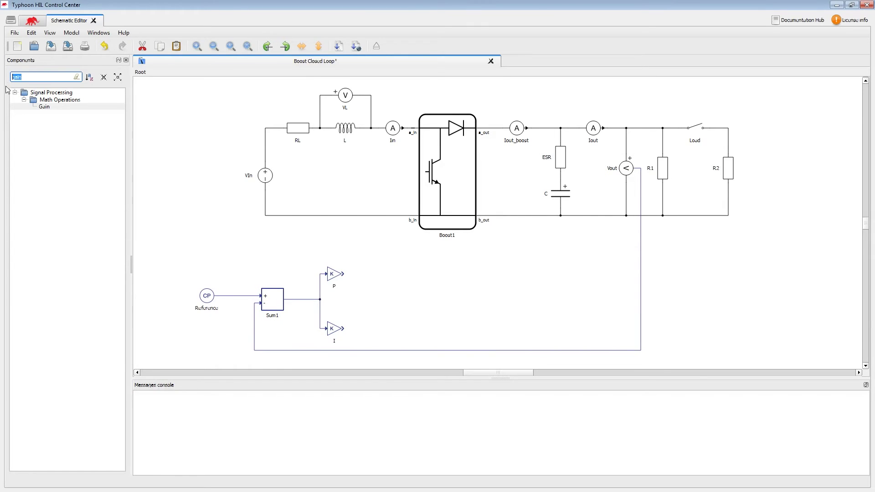
{"action": "key", "text": "ctrl+a"}
{"action": "type", "text": "inte"}
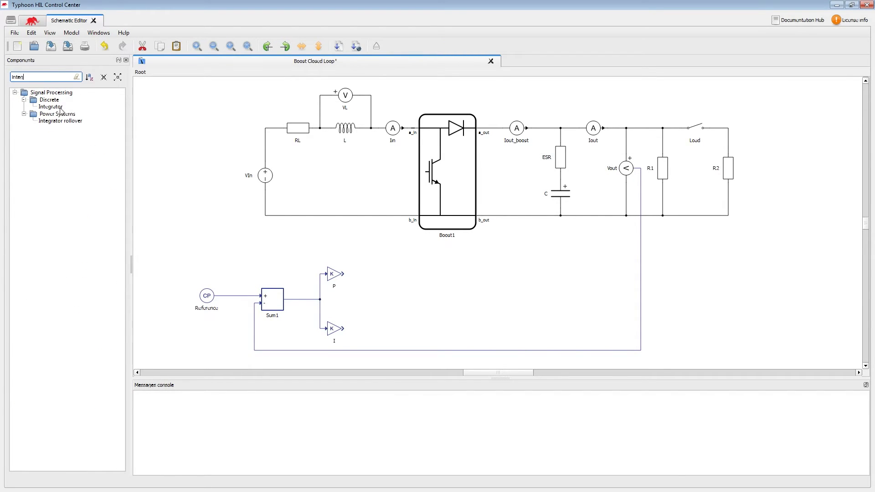
{"action": "left_click", "coordinate": [51, 106]}
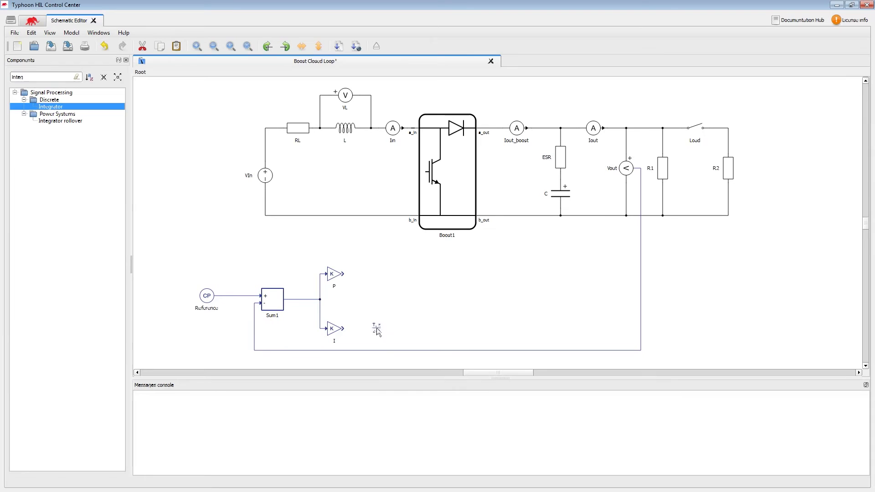
{"action": "left_click_drag", "start_coordinate": [377, 328], "coordinate": [366, 329]}
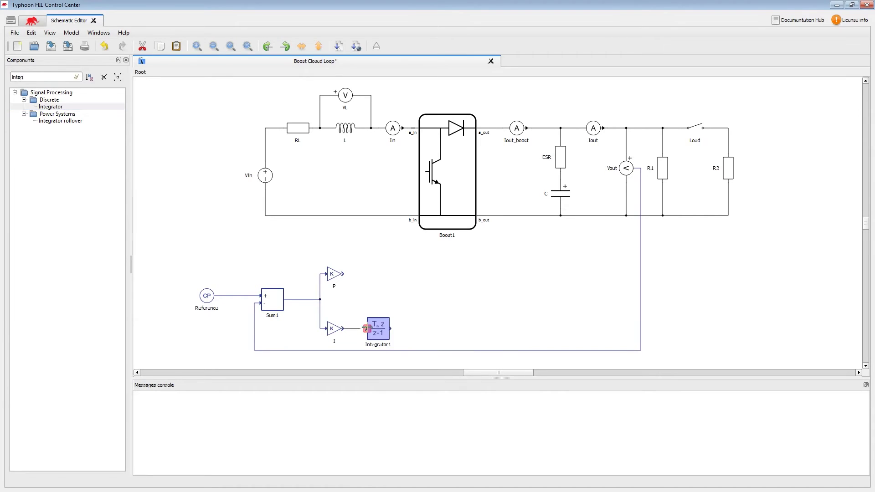
Step: Add Sum2 combining P and Integrator1, followed by a connected Limit1
{"action": "left_click", "coordinate": [41, 76]}
{"action": "key", "text": "ctrl+a"}
{"action": "type", "text": "sum"}
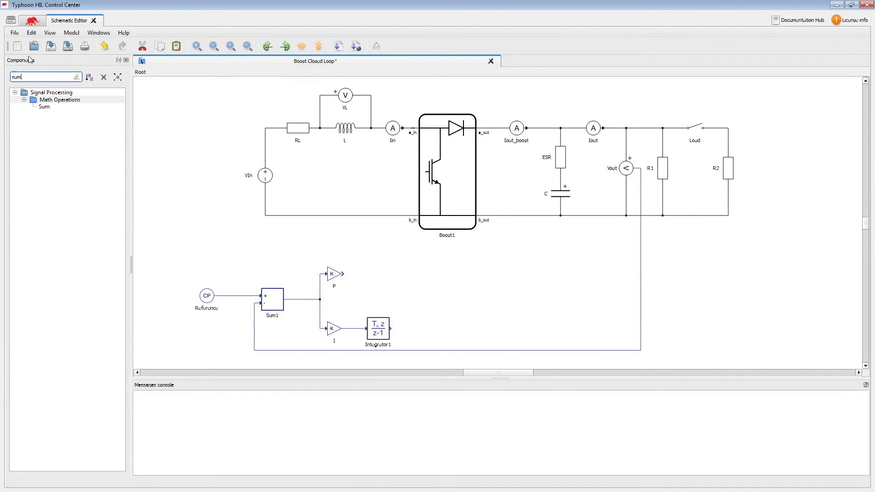
{"action": "left_click_drag", "start_coordinate": [47, 107], "coordinate": [432, 304]}
{"action": "type", "text": "limit"}
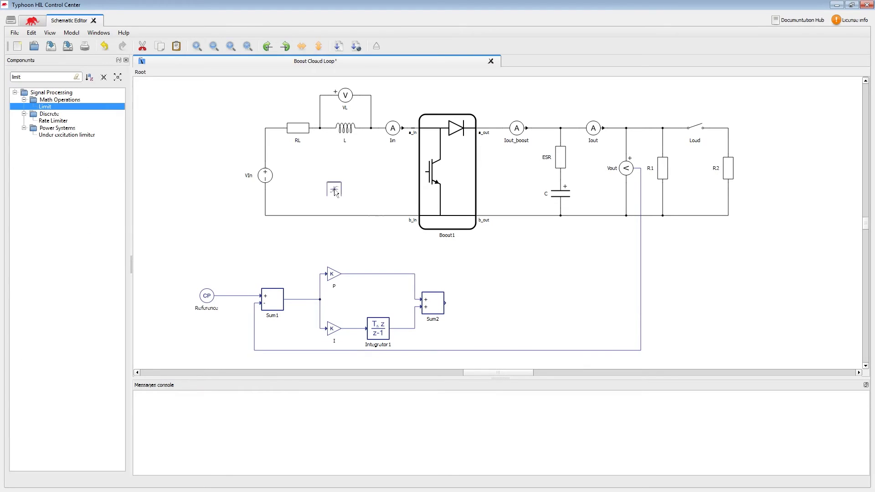
{"action": "left_click_drag", "start_coordinate": [46, 108], "coordinate": [478, 305]}
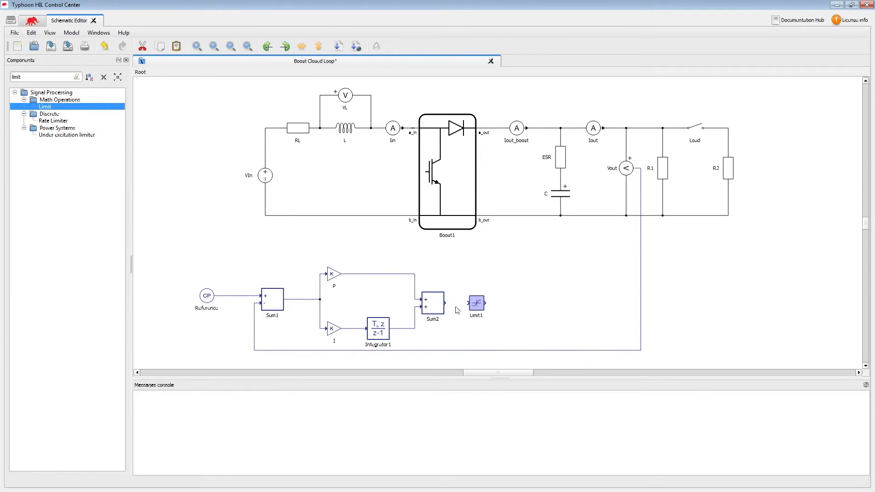
{"action": "left_click_drag", "start_coordinate": [446, 304], "coordinate": [468, 304]}
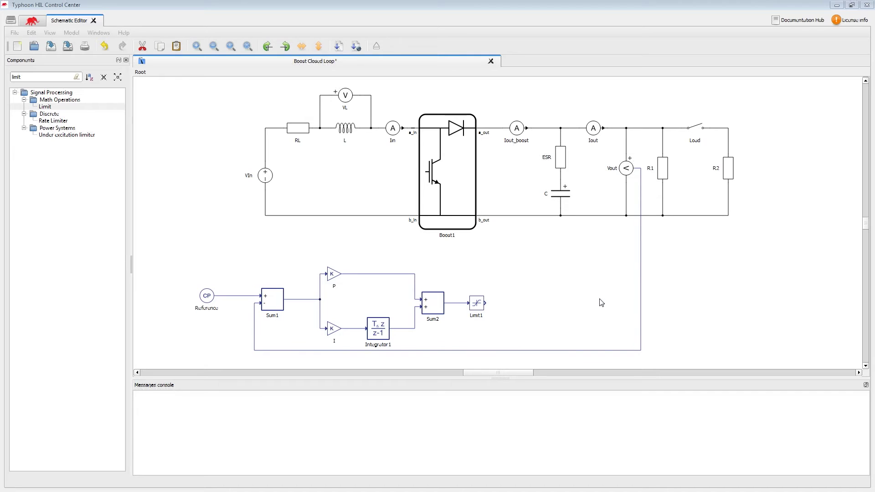
Step: Switch Boost1 to internal modulator control with a 1e-6 dead time
{"action": "double_click", "coordinate": [462, 150]}
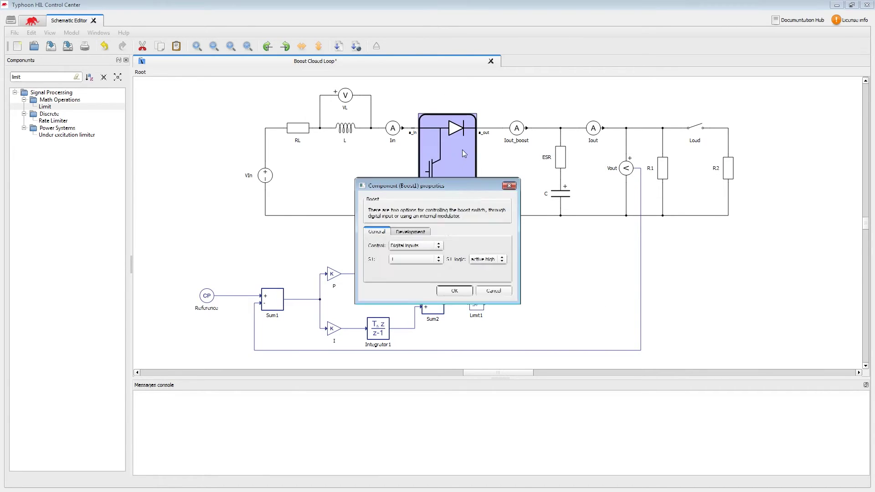
{"action": "left_click", "coordinate": [437, 245]}
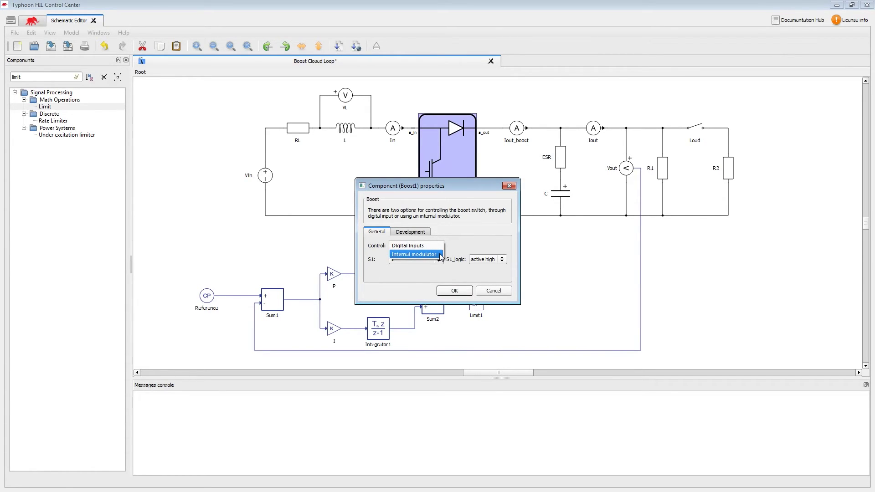
{"action": "left_click", "coordinate": [413, 254]}
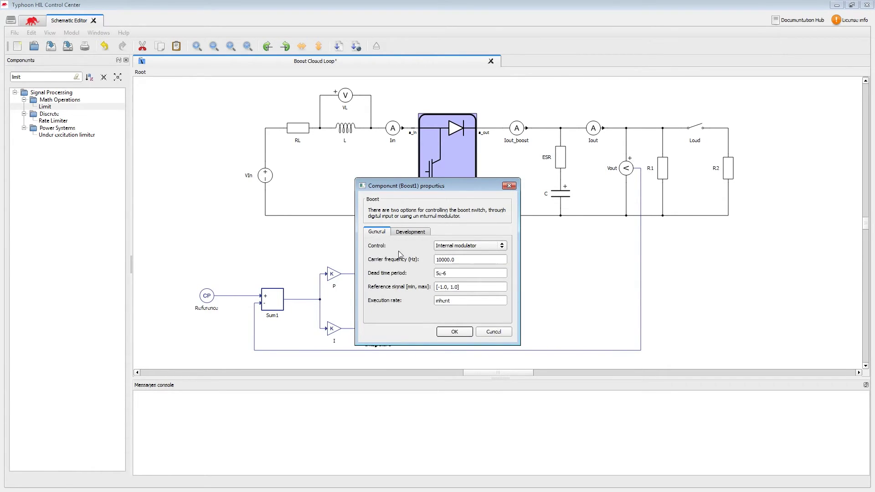
{"action": "left_click", "coordinate": [438, 272]}
{"action": "key", "text": "BackSpace"}
{"action": "type", "text": "1"}
{"action": "left_click", "coordinate": [452, 334]}
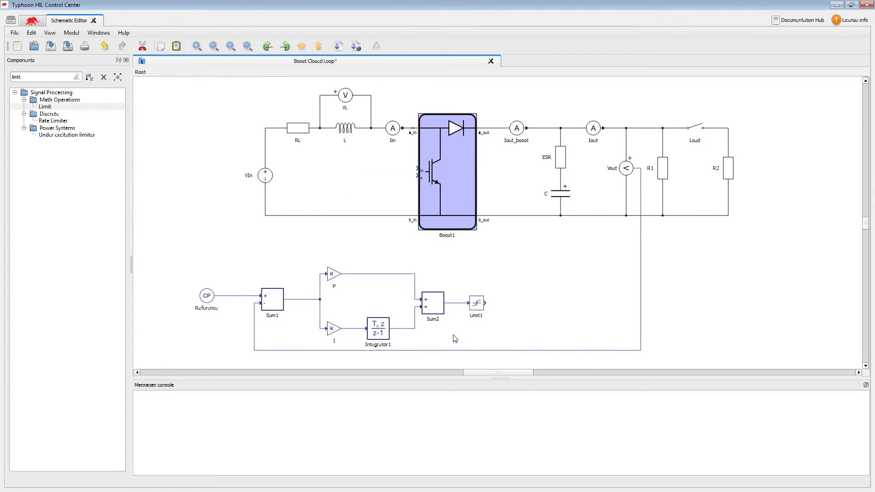
Step: Wire Limit1's output to Boost1's In port, routing the wire lower
{"action": "left_click", "coordinate": [556, 299]}
{"action": "left_click_drag", "start_coordinate": [487, 304], "coordinate": [418, 175]}
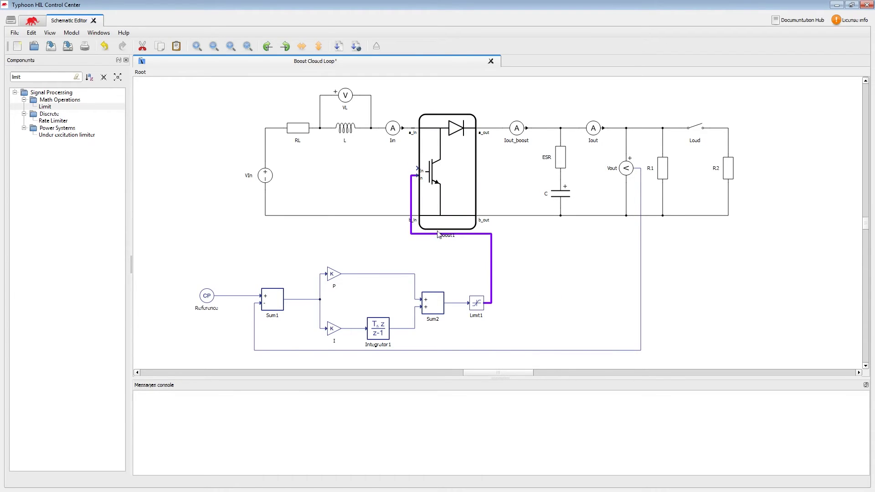
{"action": "left_click_drag", "start_coordinate": [440, 233], "coordinate": [435, 260]}
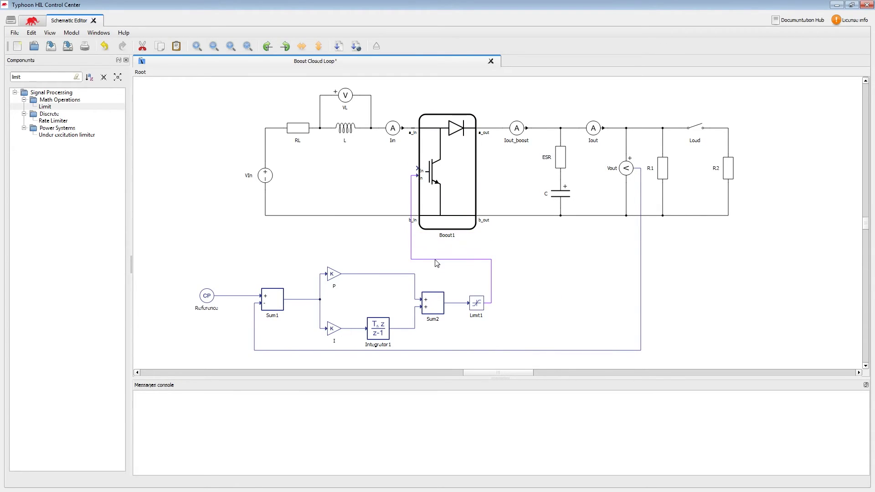
{"action": "left_click", "coordinate": [362, 255]}
Step: Duplicate the Reference input as PWM Enable and change its maximum value
{"action": "left_click", "coordinate": [206, 296]}
{"action": "key", "text": "ctrl+c"}
{"action": "key", "text": "ctrl+v"}
{"action": "double_click", "coordinate": [207, 260]}
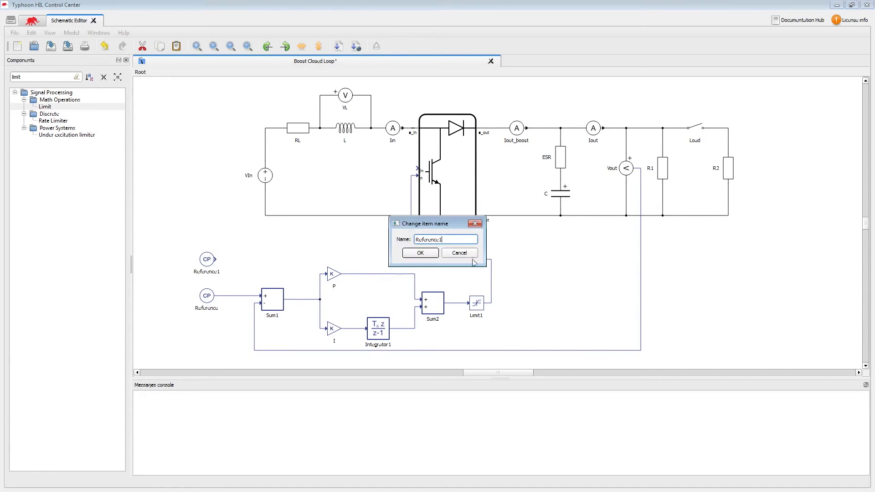
{"action": "type", "text": "PWM Enable"}
{"action": "key", "text": "Return"}
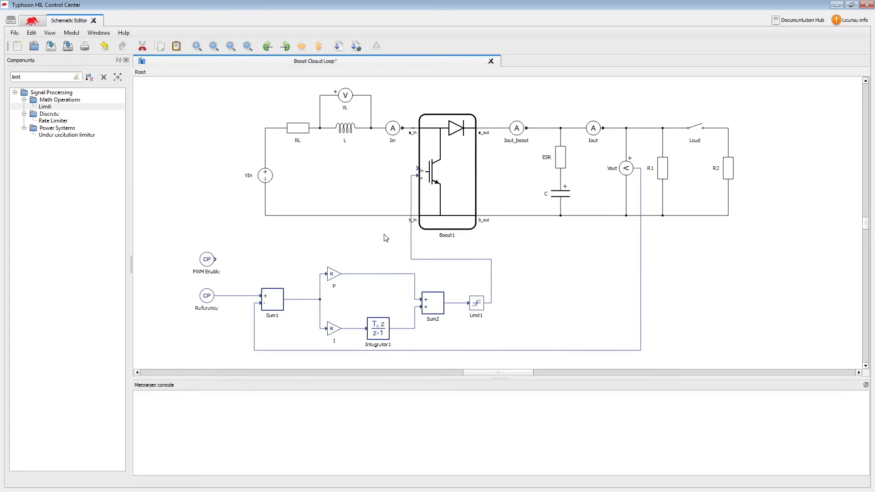
{"action": "double_click", "coordinate": [206, 259]}
{"action": "type", "text": "Boost"}
{"action": "key", "text": "Tab"}
{"action": "key", "text": "Tab"}
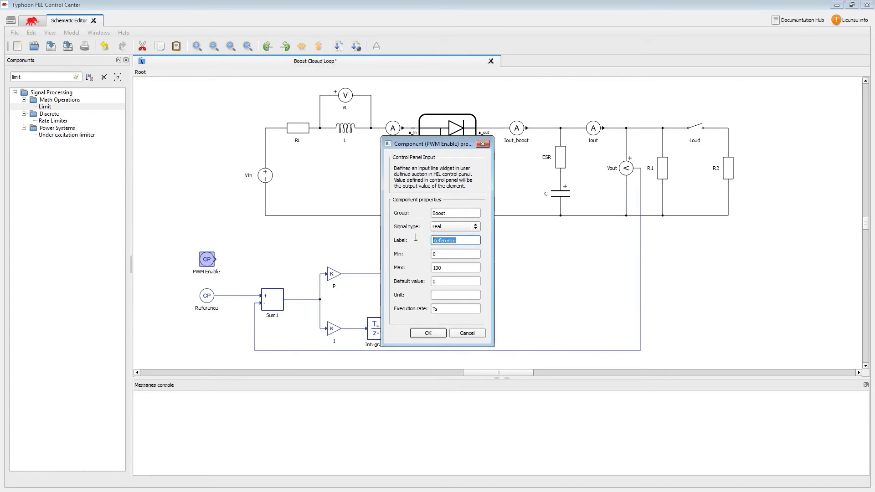
{"action": "type", "text": "PWM Enable"}
{"action": "left_click", "coordinate": [447, 267]}
{"action": "double_click", "coordinate": [447, 267]}
{"action": "type", "text": "1"}
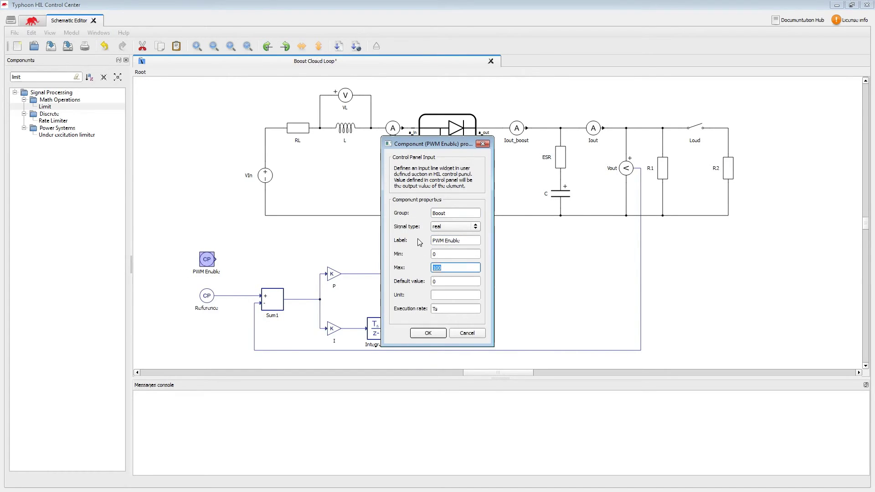
Step: Wire PWM Enable to Boost1's enable gate input and save the model
{"action": "left_click", "coordinate": [429, 334]}
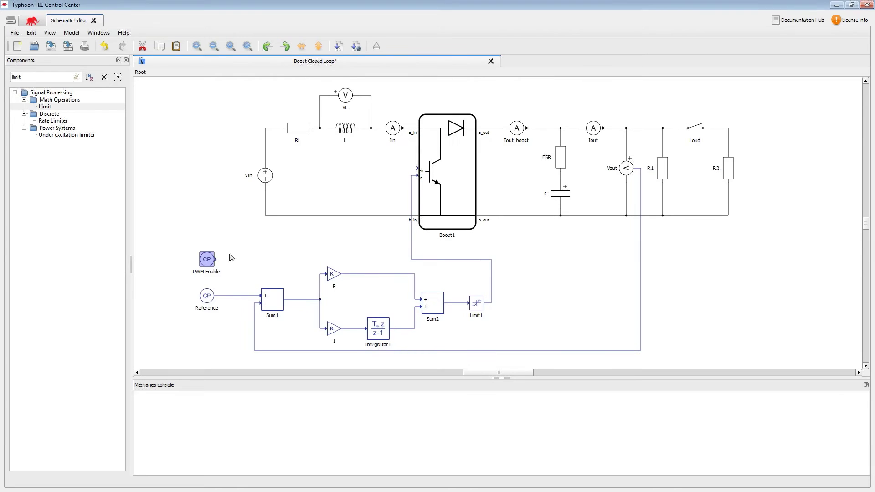
{"action": "left_click", "coordinate": [215, 260]}
{"action": "left_click", "coordinate": [418, 170]}
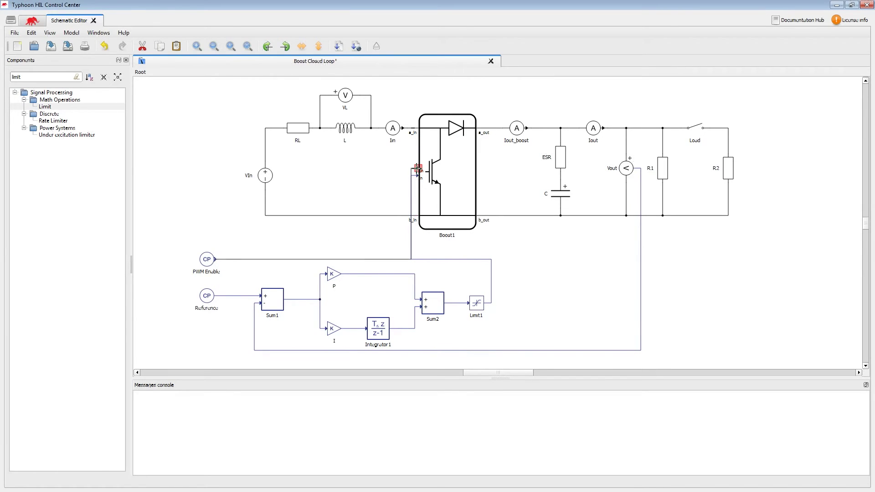
{"action": "left_click", "coordinate": [394, 179]}
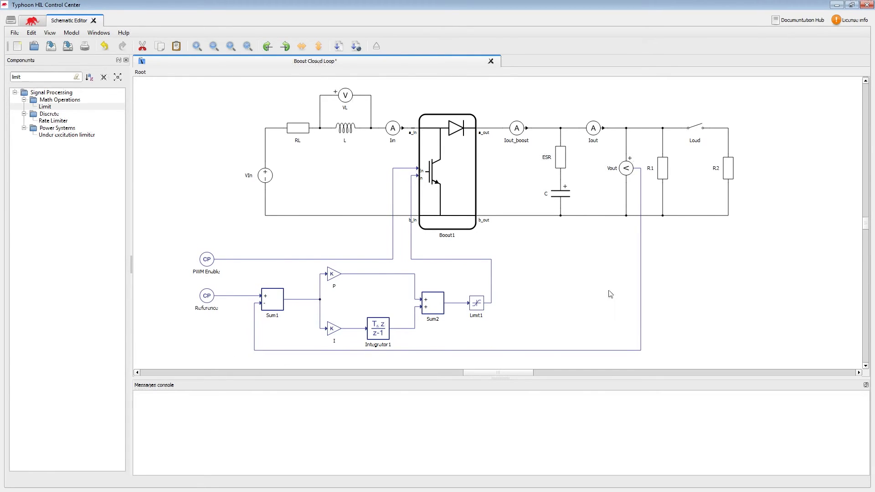
{"action": "key", "text": "ctrl+s"}
Step: Group the selected PI control loop blocks into a new subsystem
{"action": "left_click_drag", "start_coordinate": [556, 250], "coordinate": [190, 359]}
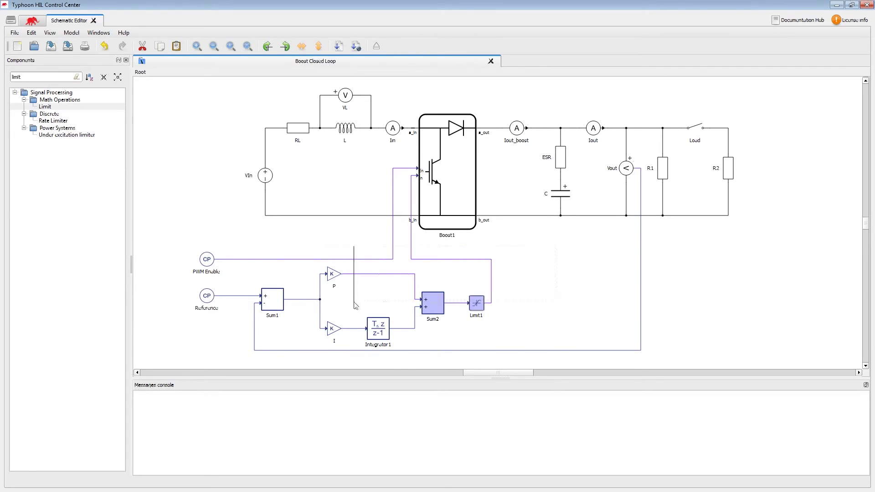
{"action": "right_click", "coordinate": [223, 356]}
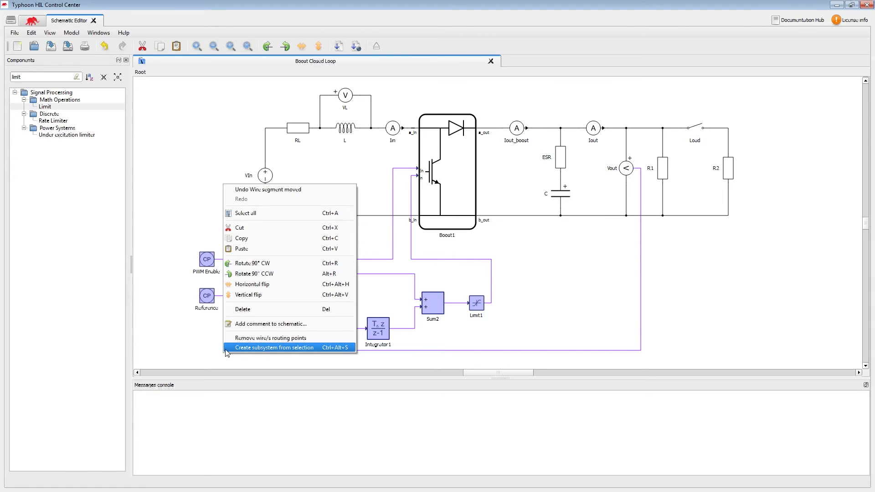
{"action": "left_click", "coordinate": [273, 347]}
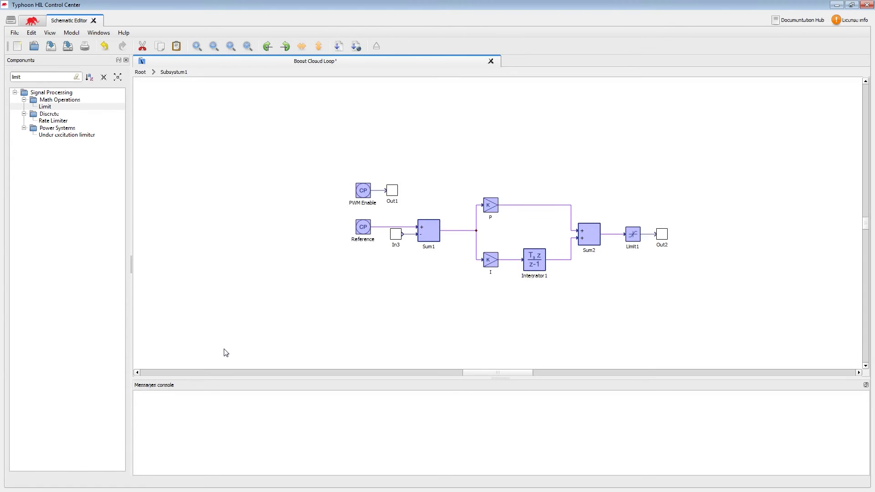
{"action": "left_click", "coordinate": [280, 353]}
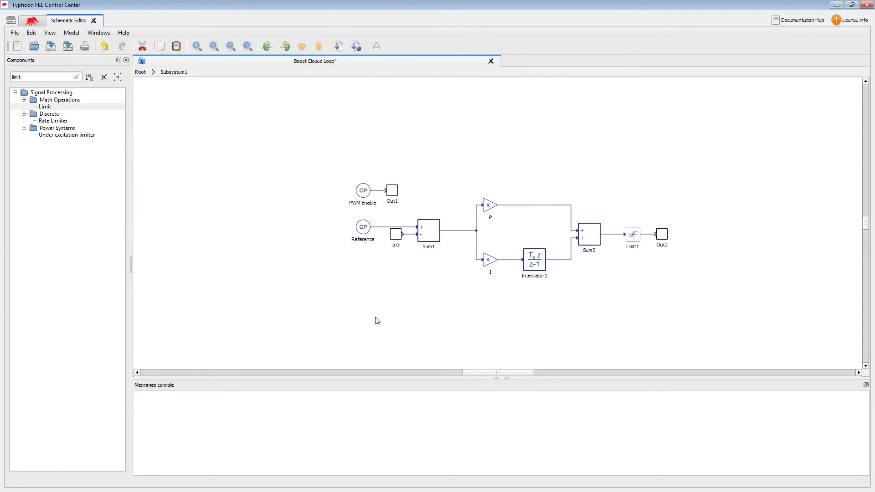
Step: Rename output port Out1 to Enable and place it on the top edge
{"action": "double_click", "coordinate": [394, 203]}
{"action": "left_click_drag", "start_coordinate": [445, 238], "coordinate": [402, 241]}
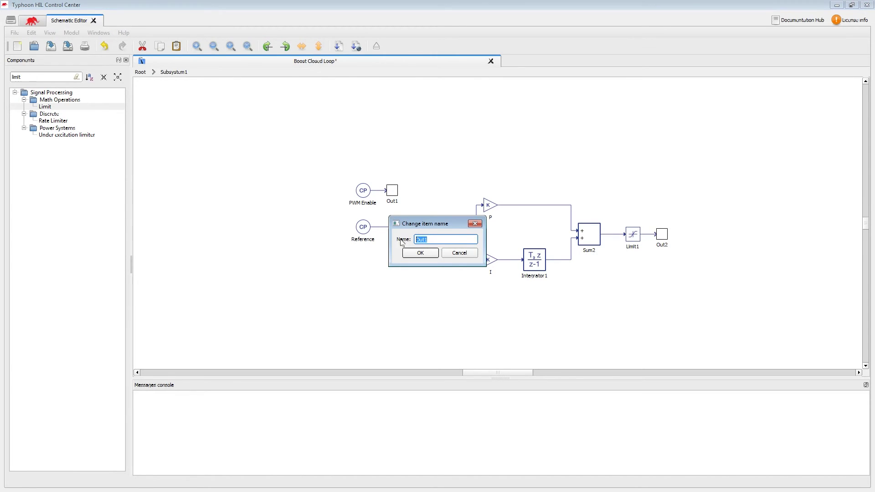
{"action": "type", "text": "Enable"}
{"action": "key", "text": "Return"}
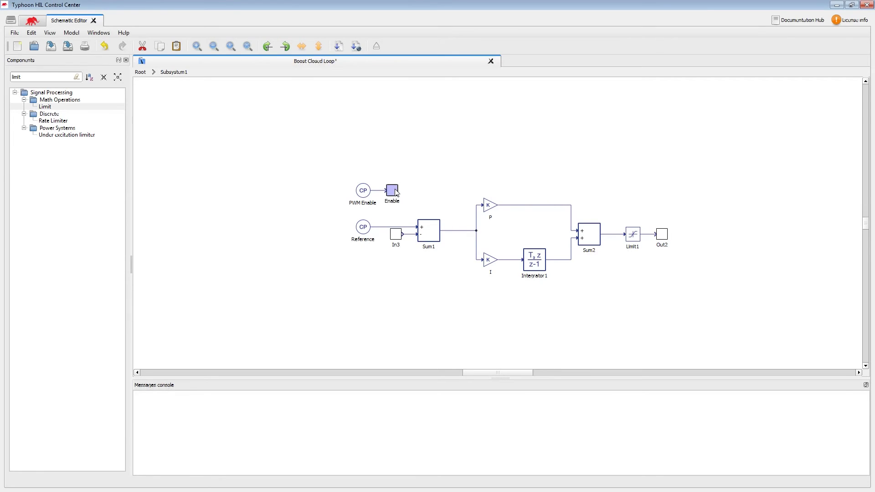
{"action": "double_click", "coordinate": [393, 190]}
{"action": "left_click", "coordinate": [479, 231]}
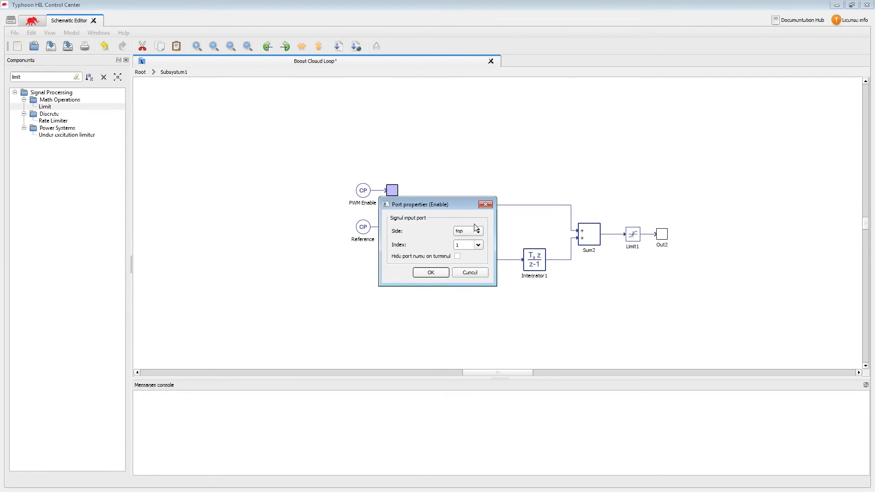
{"action": "left_click", "coordinate": [430, 273]}
{"action": "left_click", "coordinate": [487, 299]}
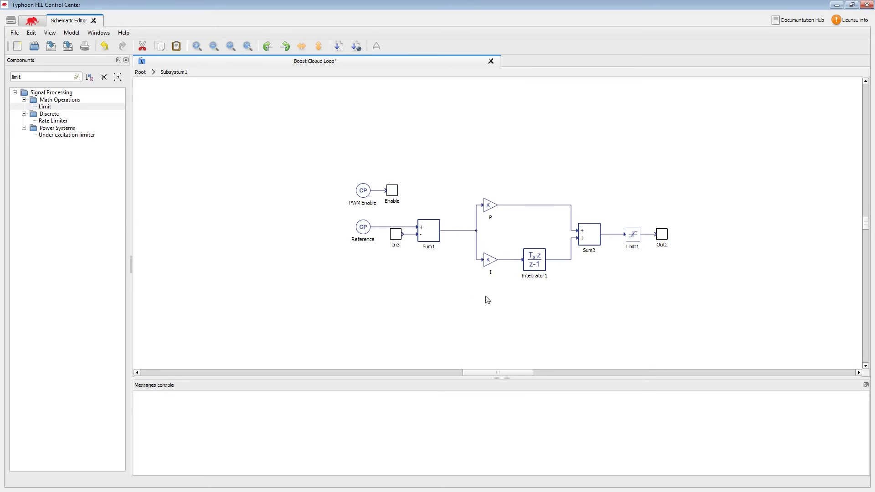
Step: Rename output port Out2 to Modulation Signal and place it on top
{"action": "double_click", "coordinate": [662, 246]}
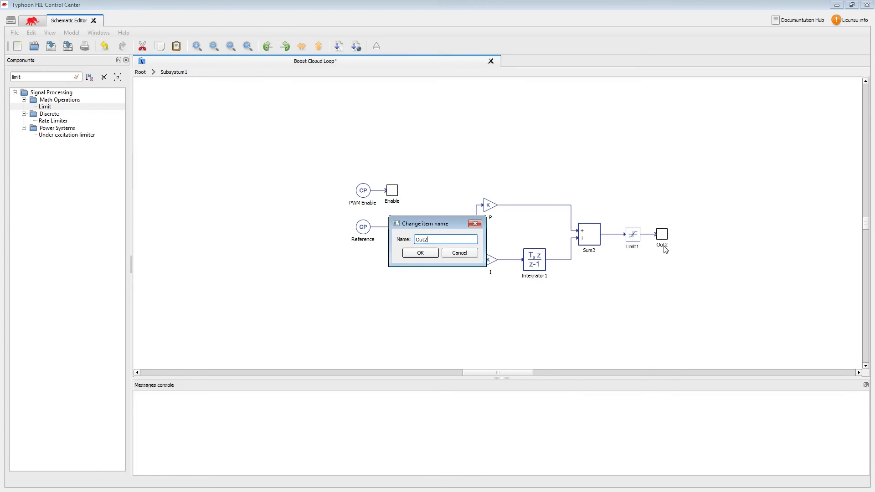
{"action": "double_click", "coordinate": [440, 239]}
{"action": "type", "text": "Modu"}
{"action": "type", "text": "nal"}
{"action": "key", "text": "Return"}
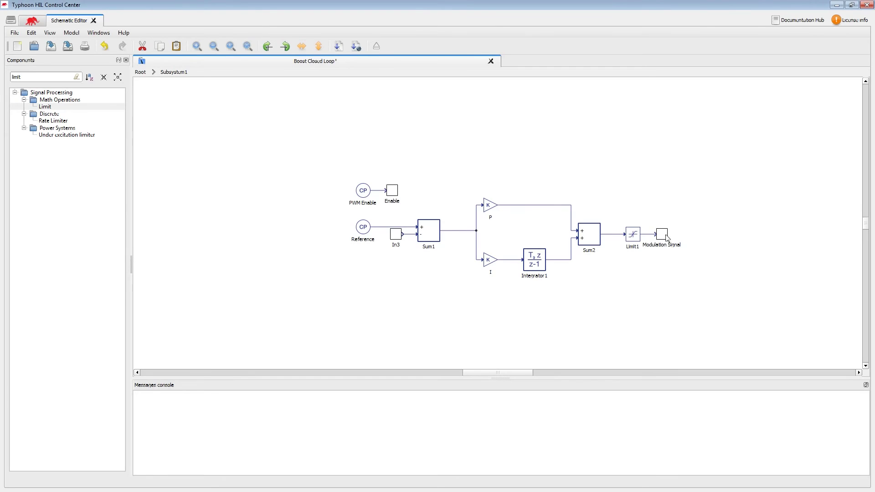
{"action": "double_click", "coordinate": [661, 235]}
{"action": "left_click", "coordinate": [479, 232]}
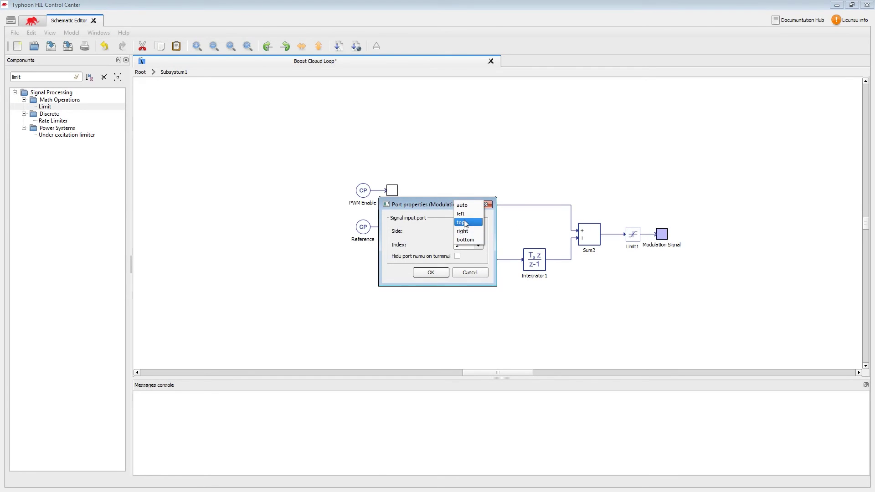
{"action": "left_click", "coordinate": [461, 223]}
{"action": "left_click", "coordinate": [431, 272]}
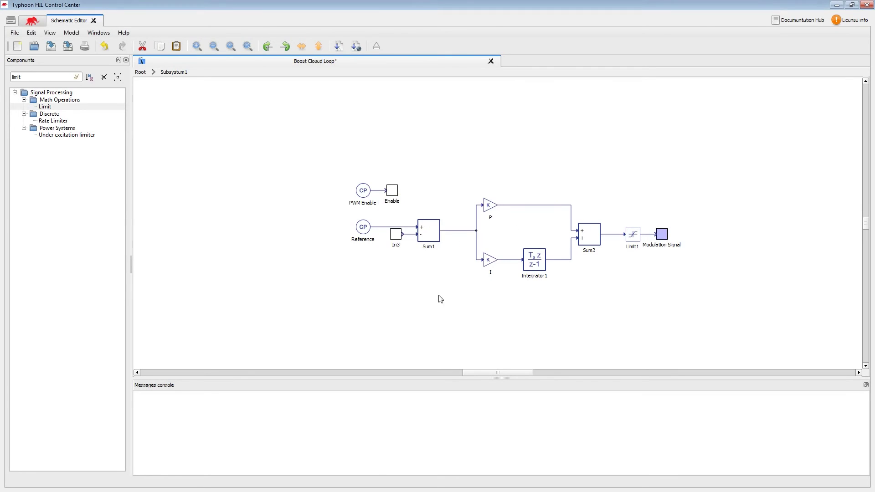
Step: Move the In3 port to the right side
{"action": "double_click", "coordinate": [396, 236]}
{"action": "left_click", "coordinate": [478, 231]}
{"action": "left_click", "coordinate": [467, 248]}
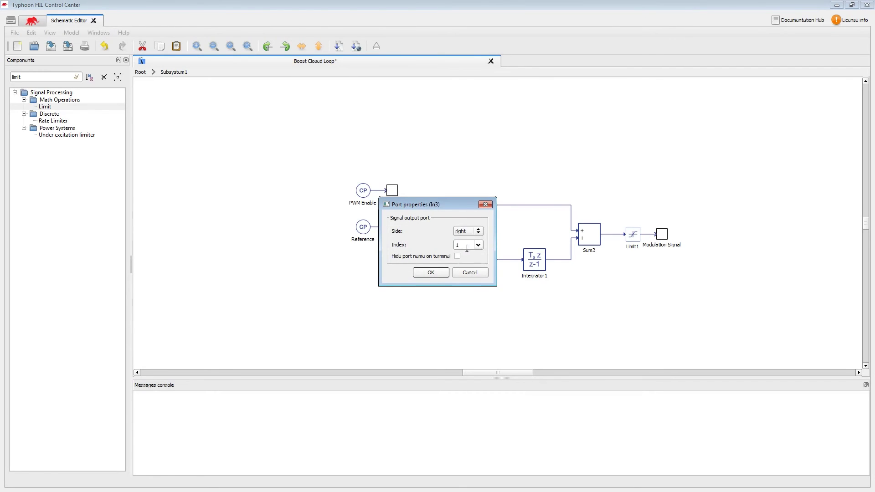
{"action": "left_click", "coordinate": [430, 273]}
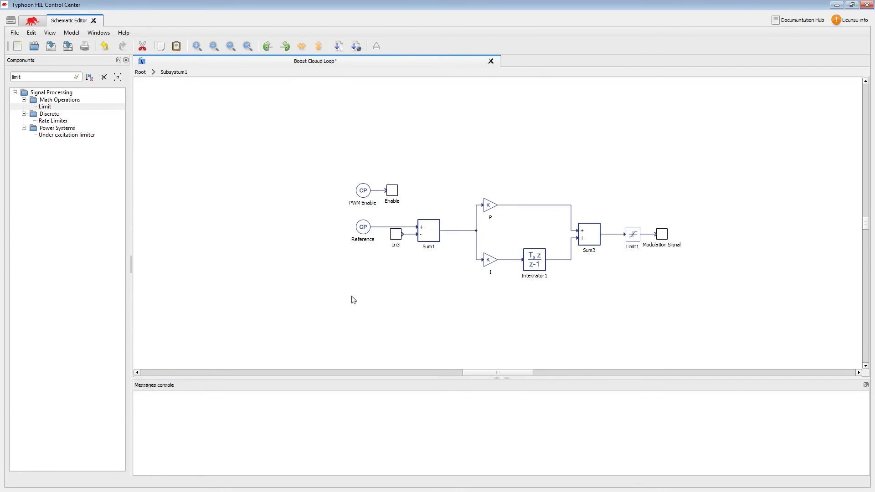
Step: Enlarge Subsystem1 on Root, save with Ctrl+S, and compile Boost Closed Loop
{"action": "left_click", "coordinate": [140, 71]}
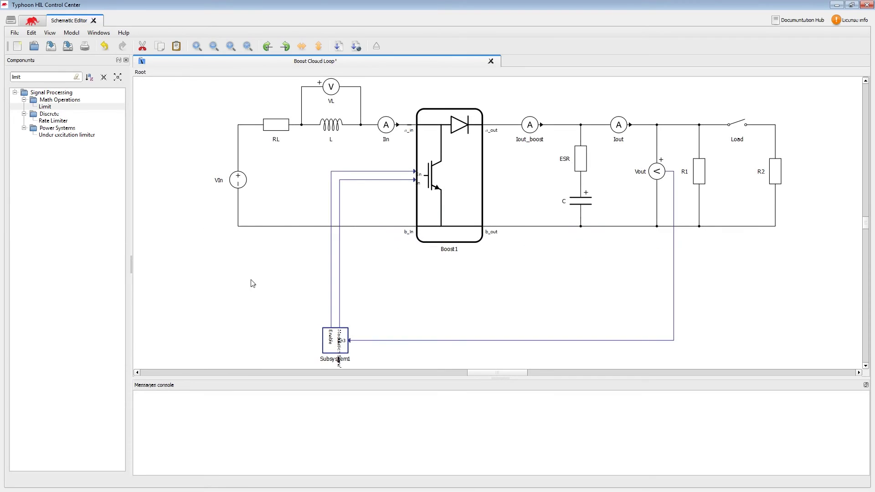
{"action": "mouse_move", "coordinate": [355, 361]}
{"action": "left_mouse_down"}
{"action": "mouse_move", "coordinate": [355, 308]}
{"action": "mouse_move", "coordinate": [392, 337]}
{"action": "left_mouse_up"}
{"action": "key", "text": "ctrl+s"}
{"action": "left_click", "coordinate": [355, 46]}
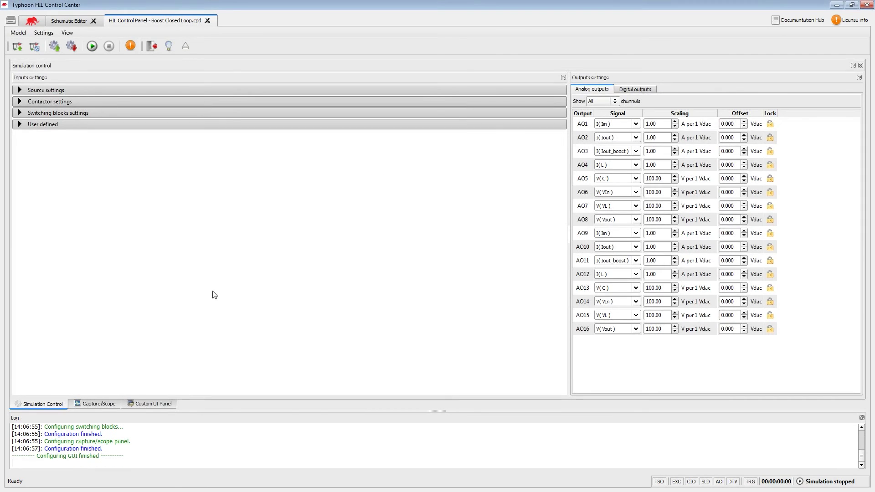
Step: Set the Vin source to a constant 35 V
{"action": "left_click", "coordinate": [19, 89]}
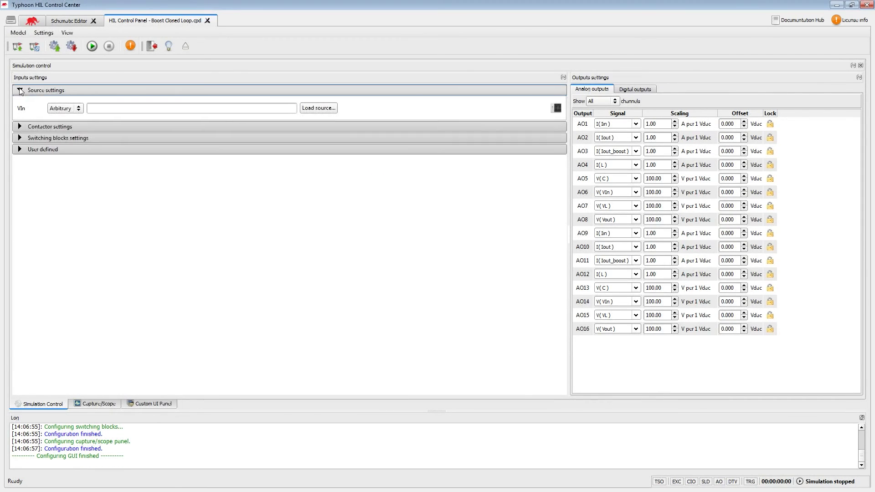
{"action": "left_click", "coordinate": [67, 108]}
{"action": "left_click", "coordinate": [63, 117]}
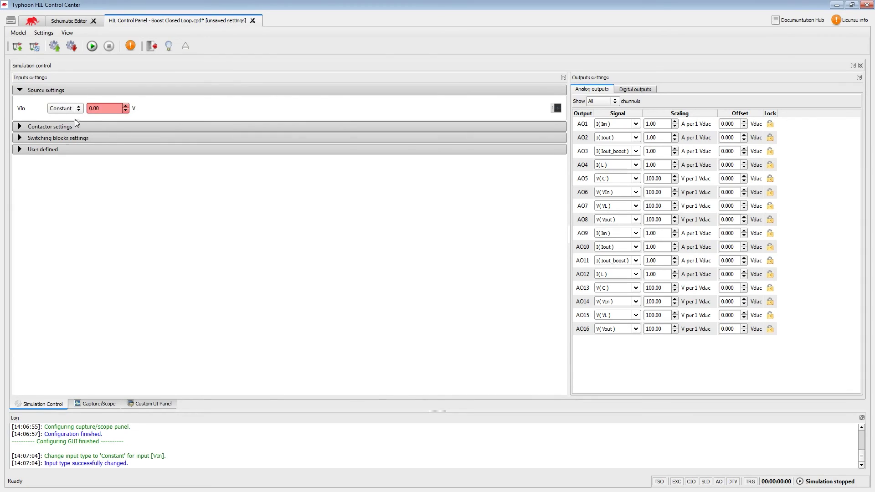
{"action": "type", "text": "35"}
{"action": "key", "text": "Return"}
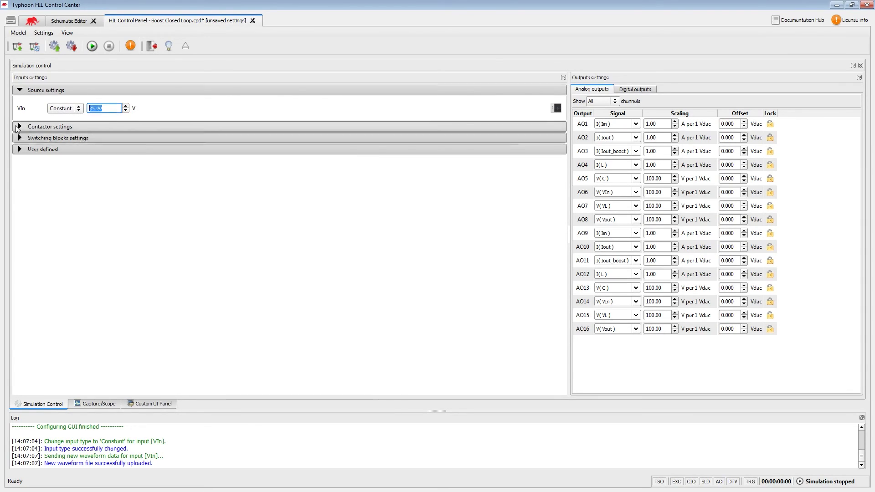
Step: Put the Load contactor under software control and close it
{"action": "left_click", "coordinate": [18, 127]}
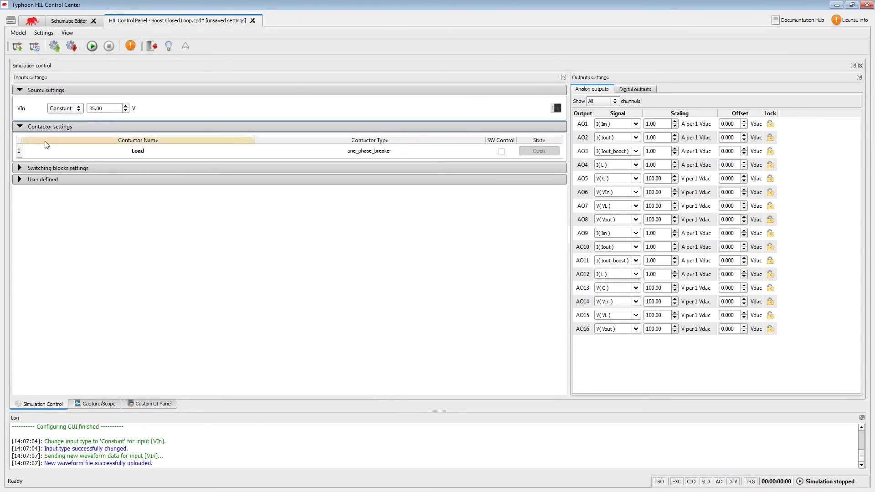
{"action": "left_click", "coordinate": [501, 151]}
{"action": "left_click", "coordinate": [539, 151]}
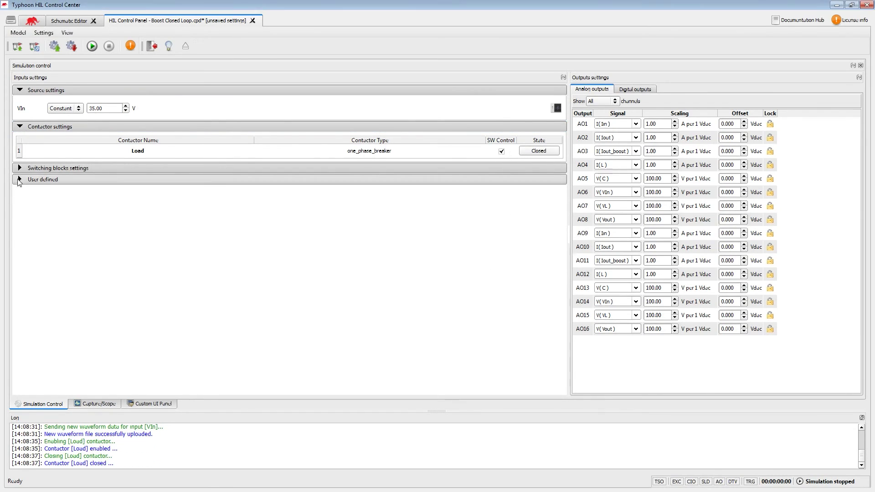
Step: Set PWM Enable to 1 and Reference to 40
{"action": "left_click", "coordinate": [20, 179]}
{"action": "double_click", "coordinate": [84, 220]}
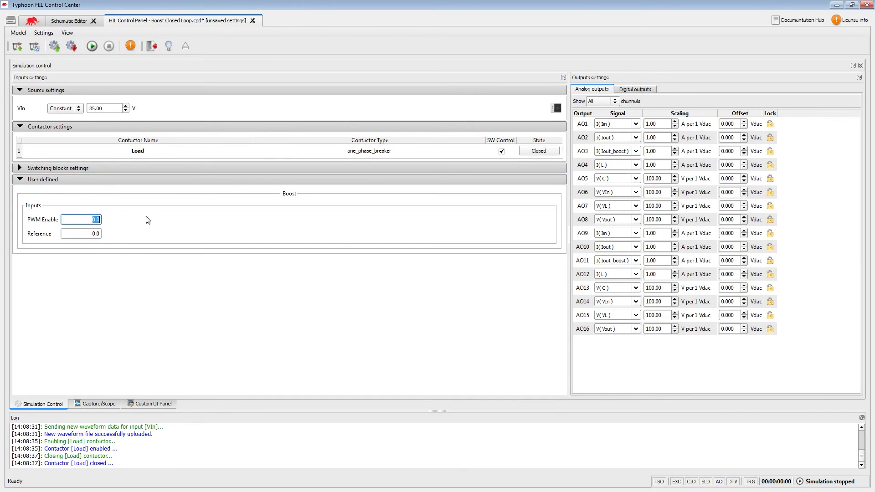
{"action": "type", "text": "1"}
{"action": "key", "text": "Return"}
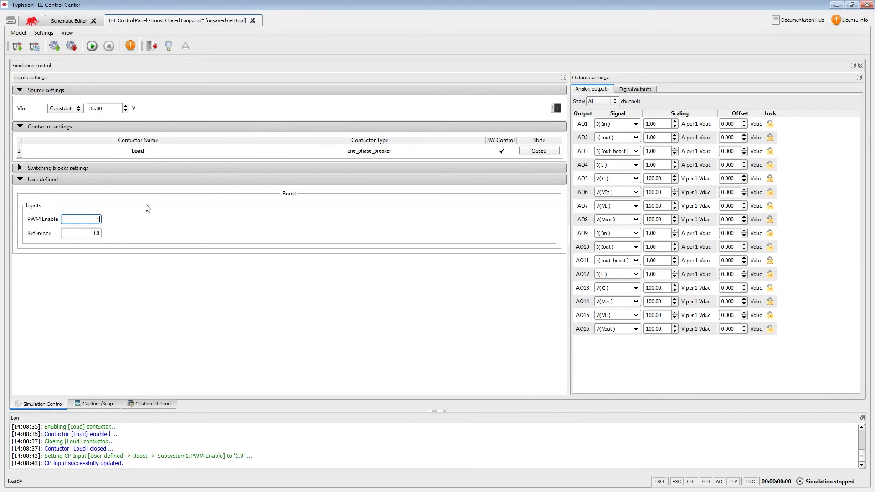
{"action": "double_click", "coordinate": [88, 233]}
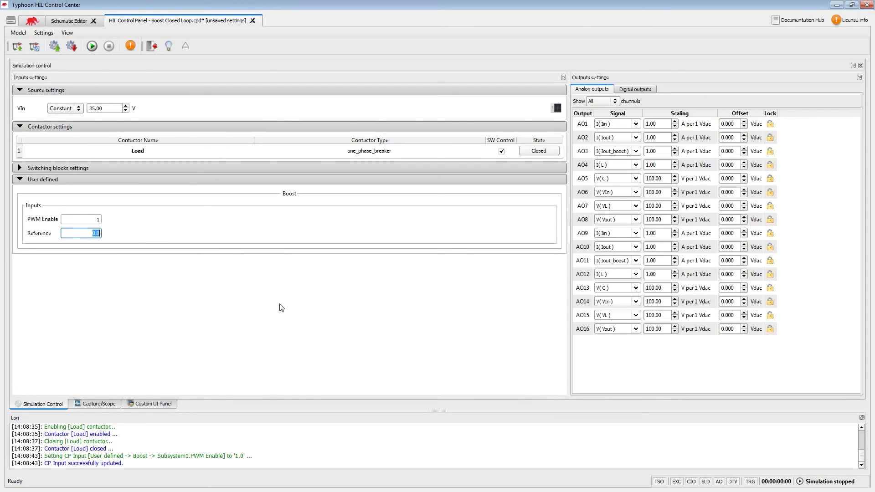
{"action": "type", "text": "40"}
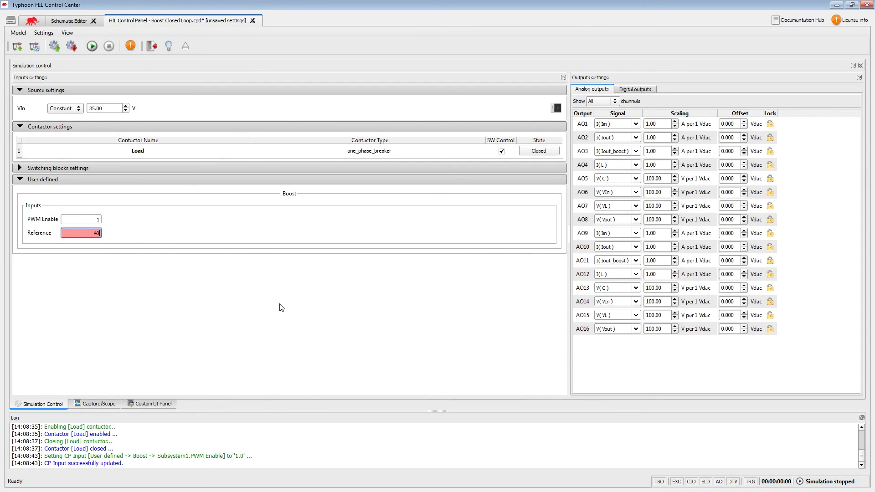
{"action": "key", "text": "Return"}
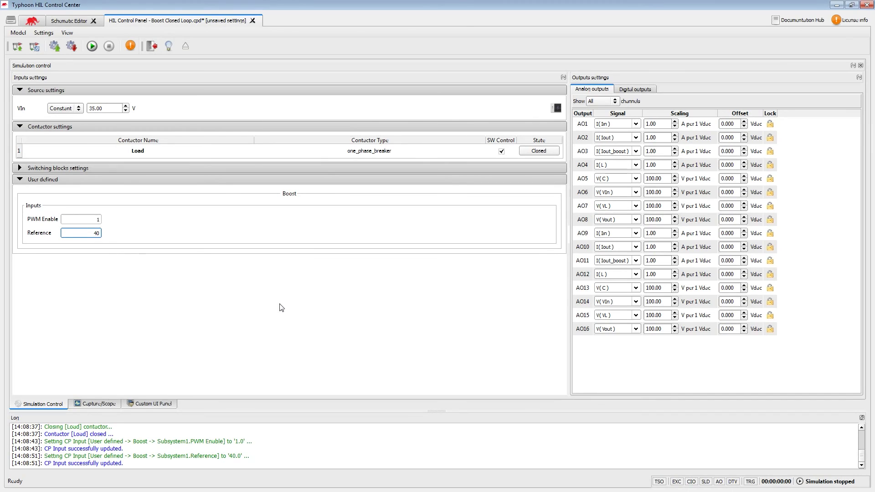
{"action": "left_click", "coordinate": [279, 307]}
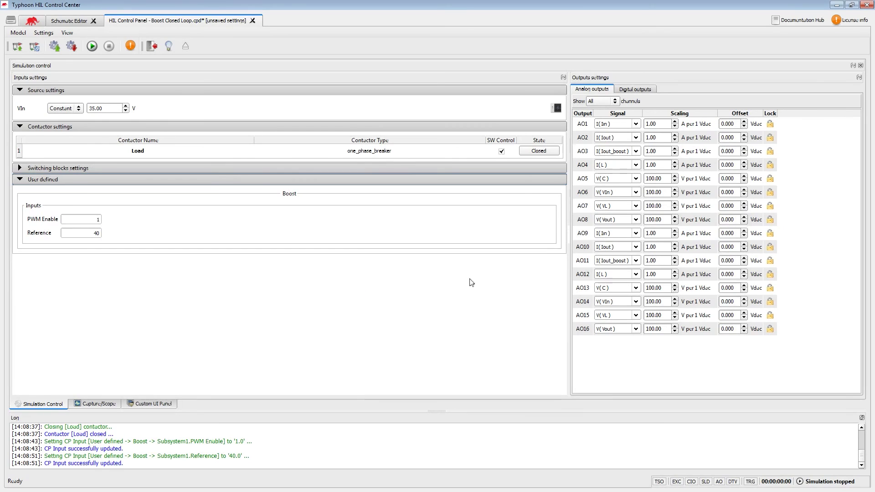
Step: Route V(Vin) to AO1, V(Vout) to AO2, I(L) to AO3, then start simulating
{"action": "left_click", "coordinate": [635, 124]}
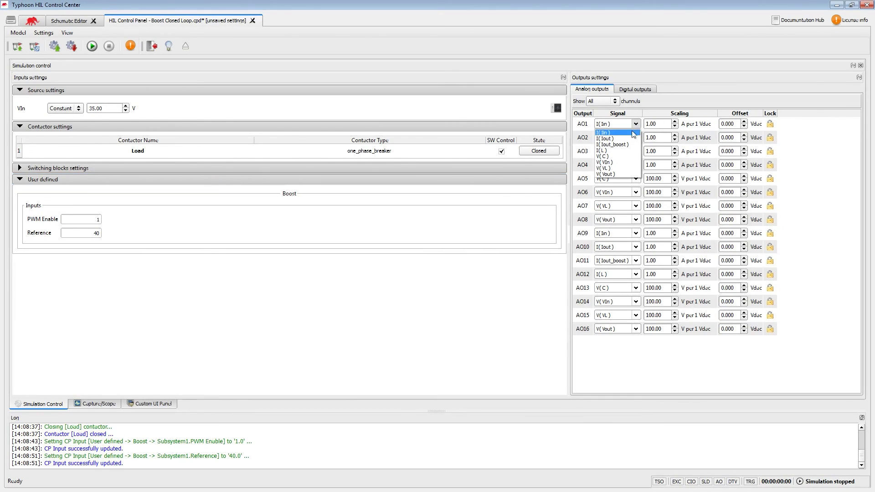
{"action": "left_click", "coordinate": [617, 162]}
{"action": "left_click", "coordinate": [636, 137]}
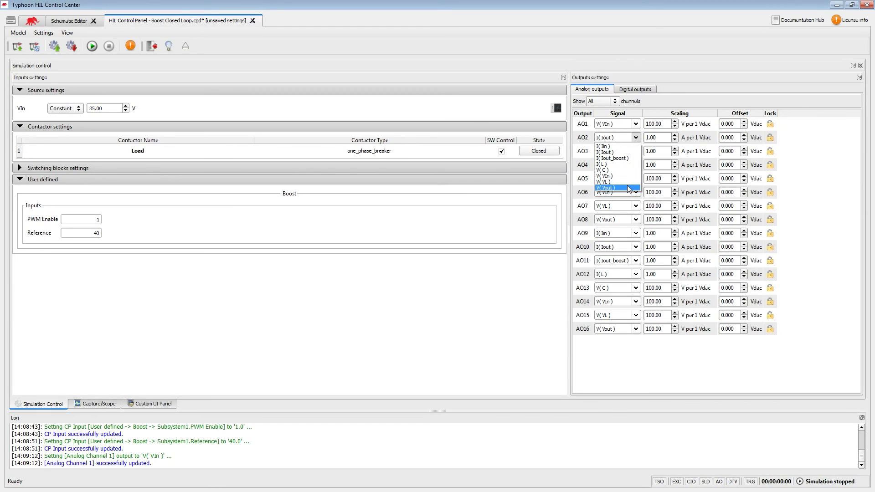
{"action": "left_click", "coordinate": [615, 188]}
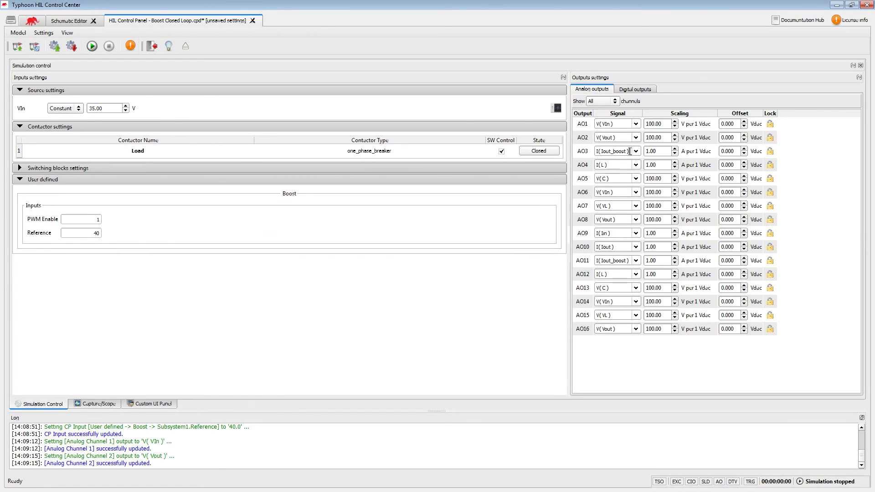
{"action": "left_click", "coordinate": [634, 151]}
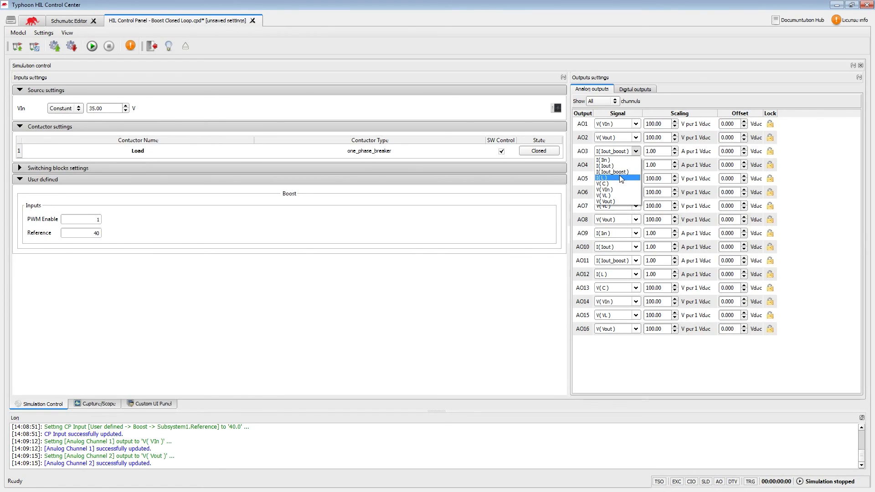
{"action": "left_click", "coordinate": [621, 179]}
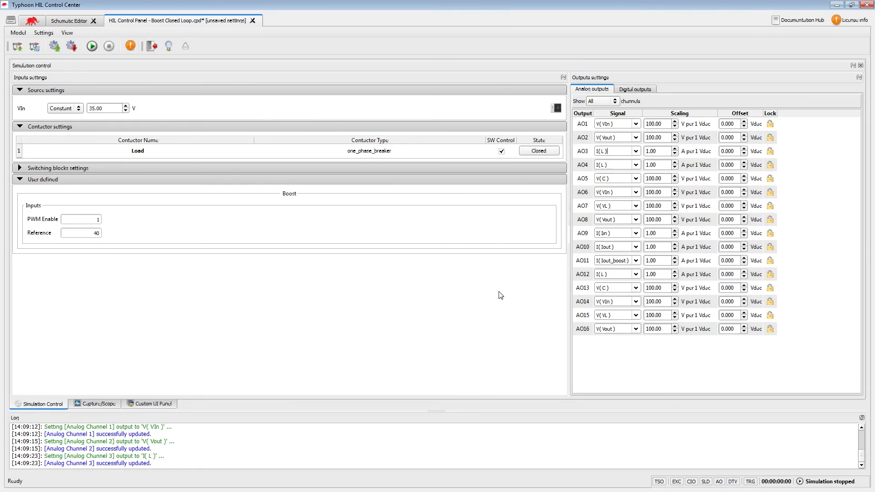
{"action": "left_click", "coordinate": [92, 46]}
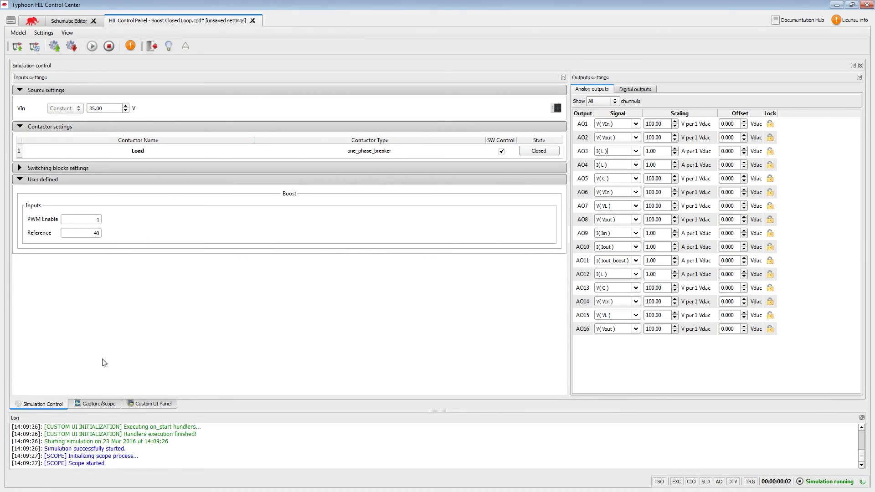
Step: Split the scope into four viewports: V(Vin), V(Vout), PWM_Modulator_TOP_1 and I(L)
{"action": "left_click", "coordinate": [98, 403]}
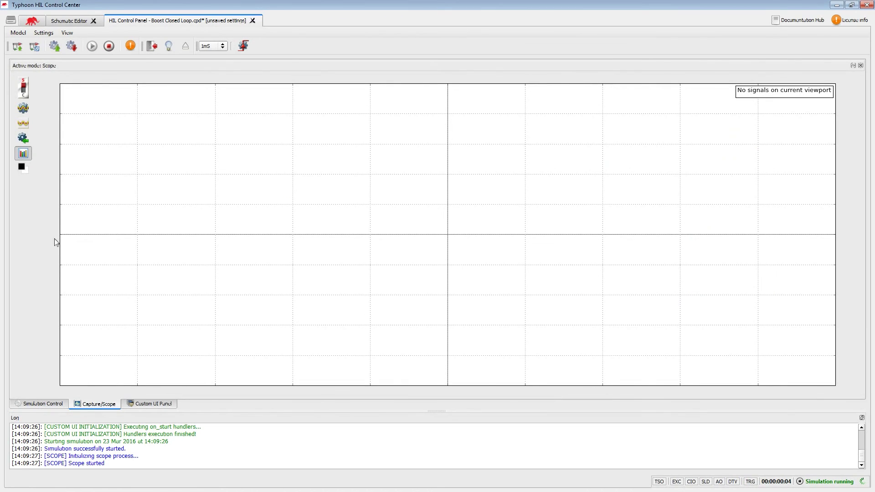
{"action": "left_click", "coordinate": [23, 125]}
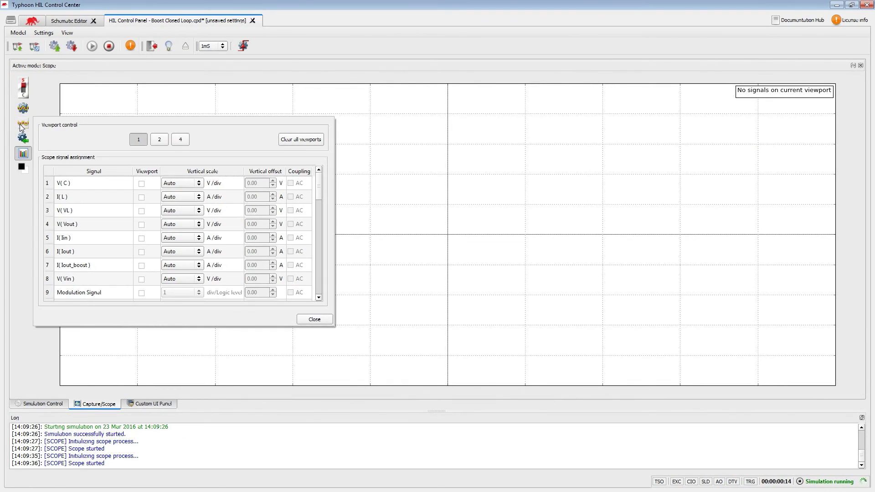
{"action": "left_click", "coordinate": [181, 139]}
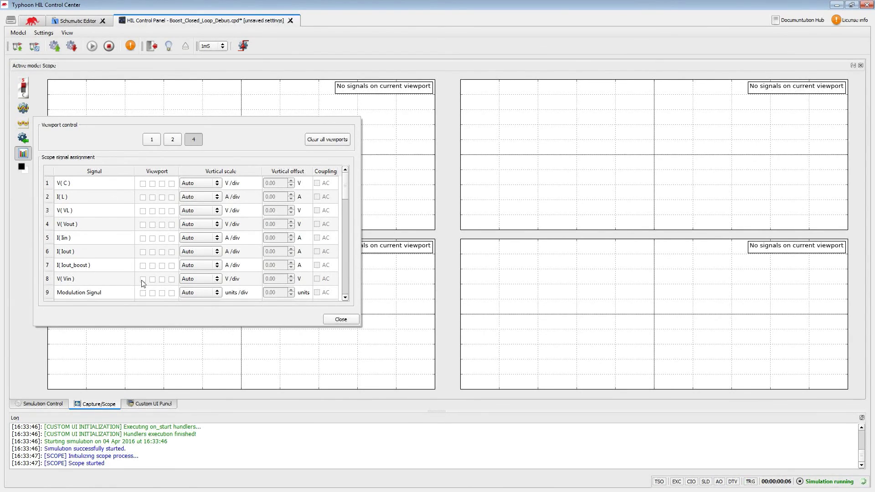
{"action": "left_click", "coordinate": [142, 279]}
{"action": "left_click", "coordinate": [153, 225]}
{"action": "left_click", "coordinate": [170, 198]}
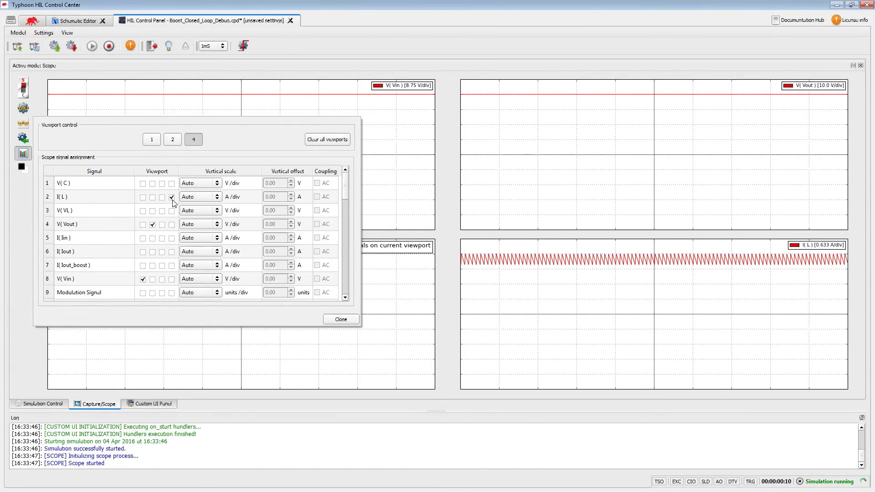
{"action": "scroll", "coordinate": [168, 247], "scroll_direction": "down", "scroll_amount": 3}
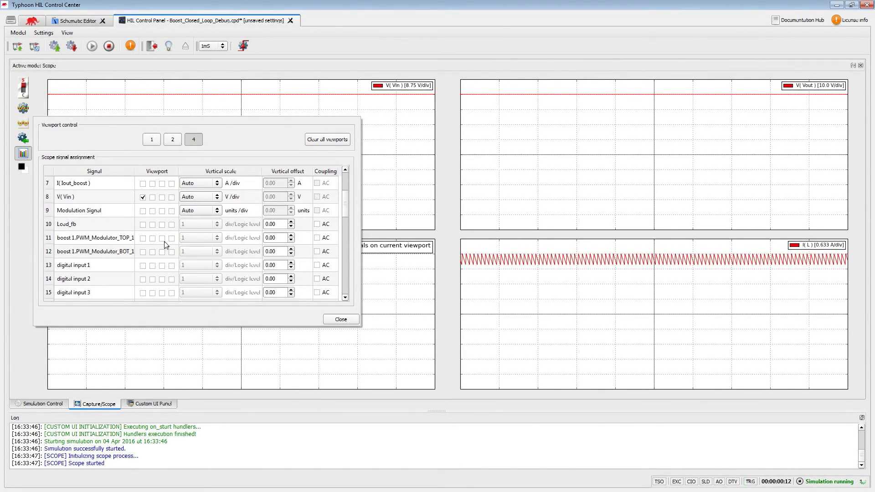
{"action": "left_click", "coordinate": [161, 238]}
{"action": "left_click", "coordinate": [340, 319]}
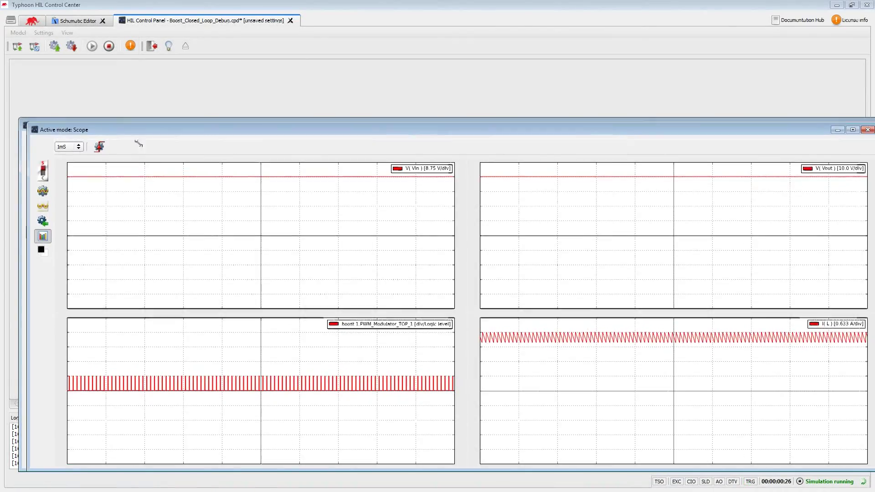
Step: Resize the floating scope, then open and re-close the Load contactor
{"action": "left_click_drag", "start_coordinate": [19, 125], "coordinate": [148, 164]}
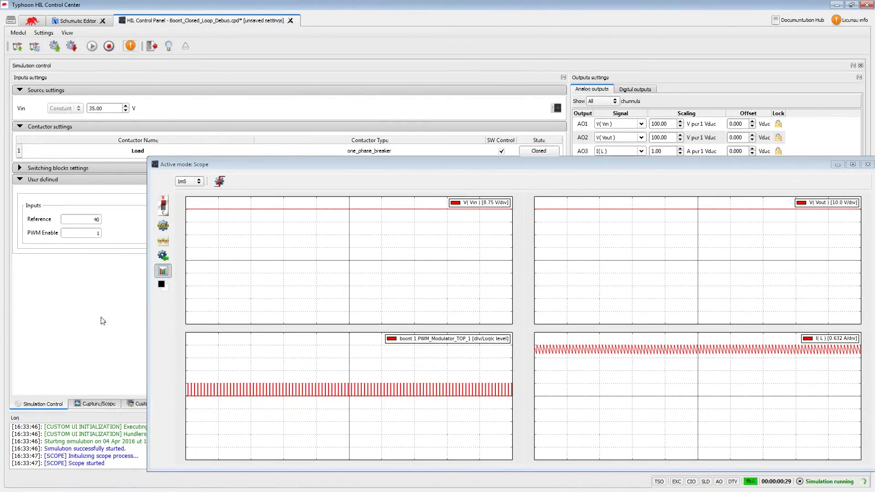
{"action": "left_click", "coordinate": [548, 150]}
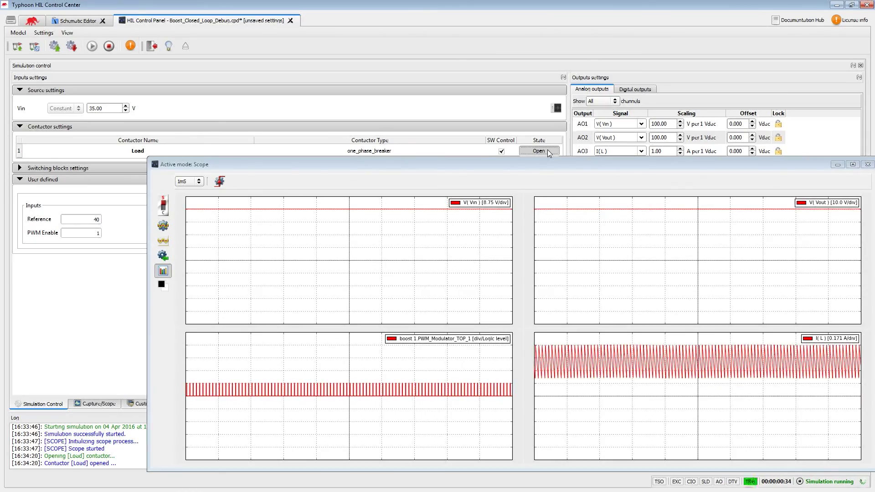
{"action": "left_click", "coordinate": [548, 150]}
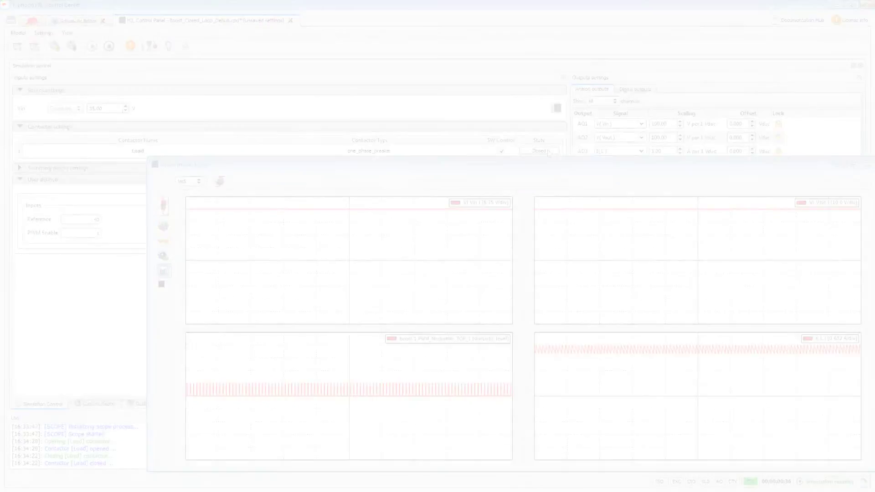